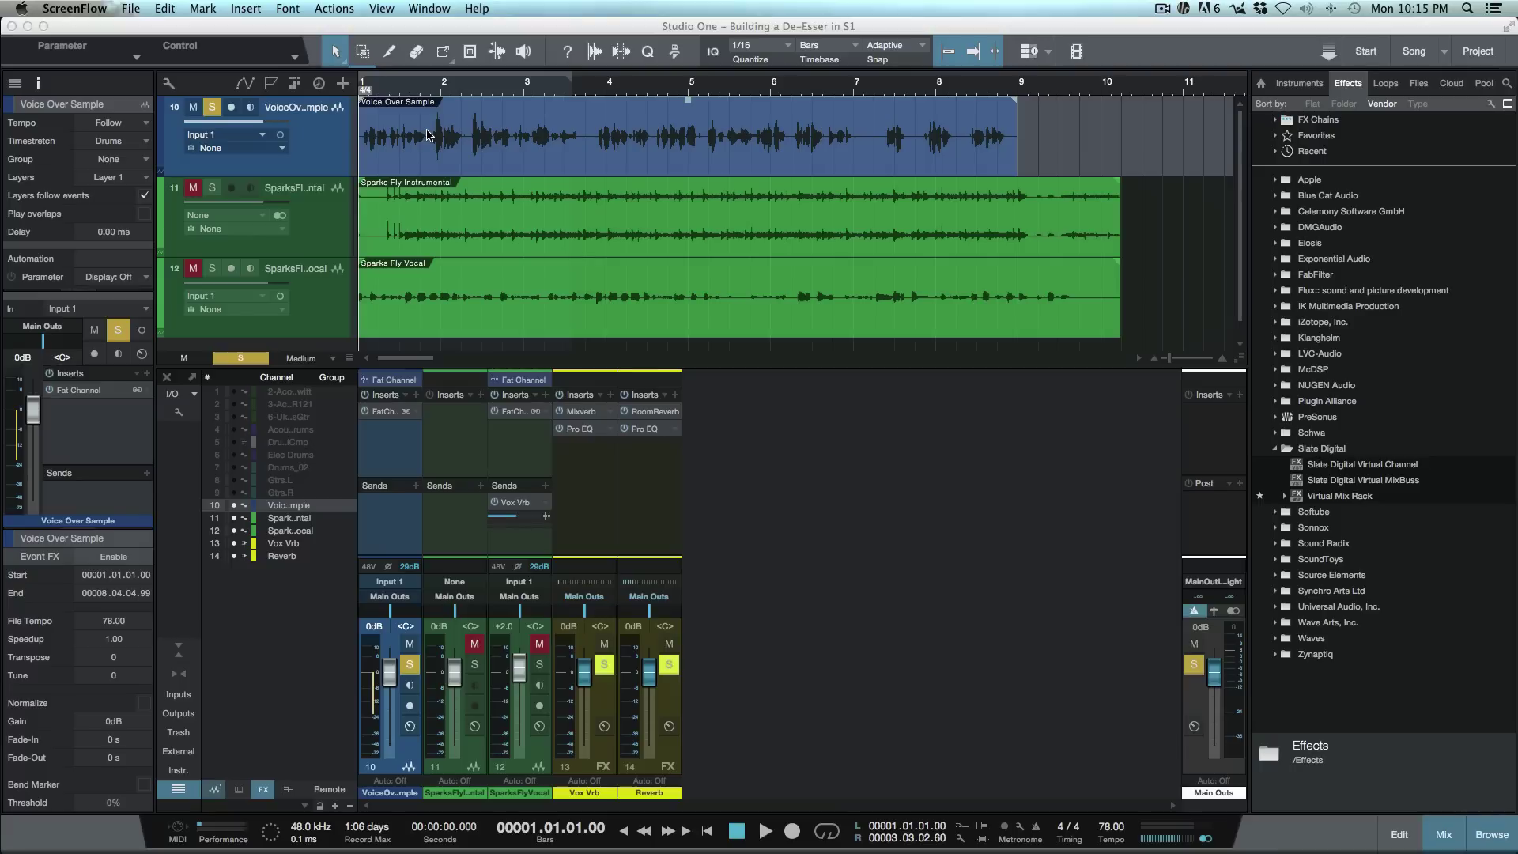
Step: Drag the PreSonus Compressor from the Effects browser onto the Voice Over Sample inserts, above Fat Channel
left_click(367, 413)
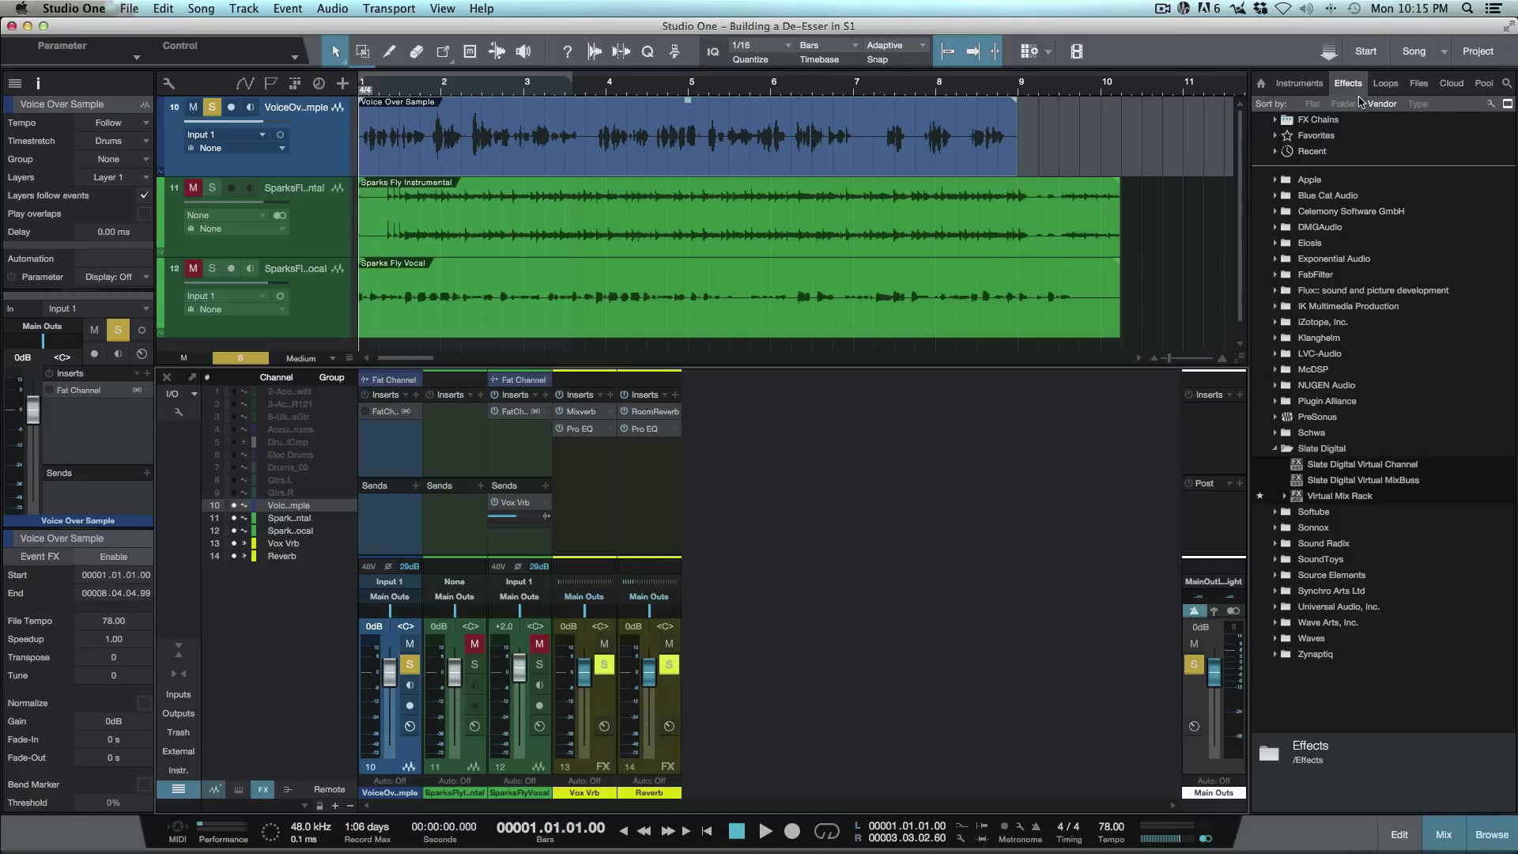
left_click(1277, 449)
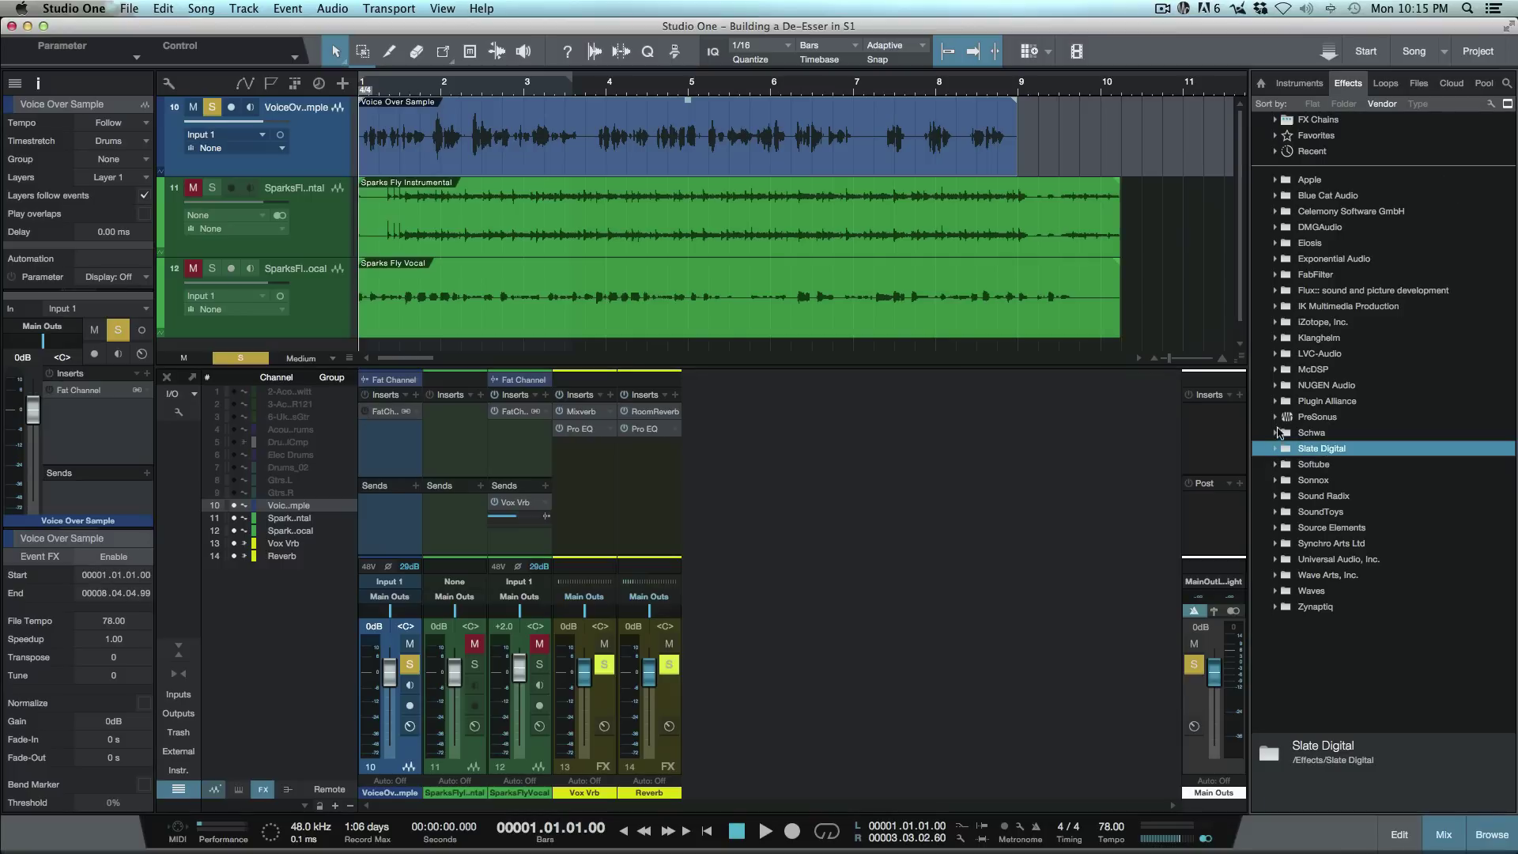
left_click(1276, 419)
scroll(1392, 603, "down", 3)
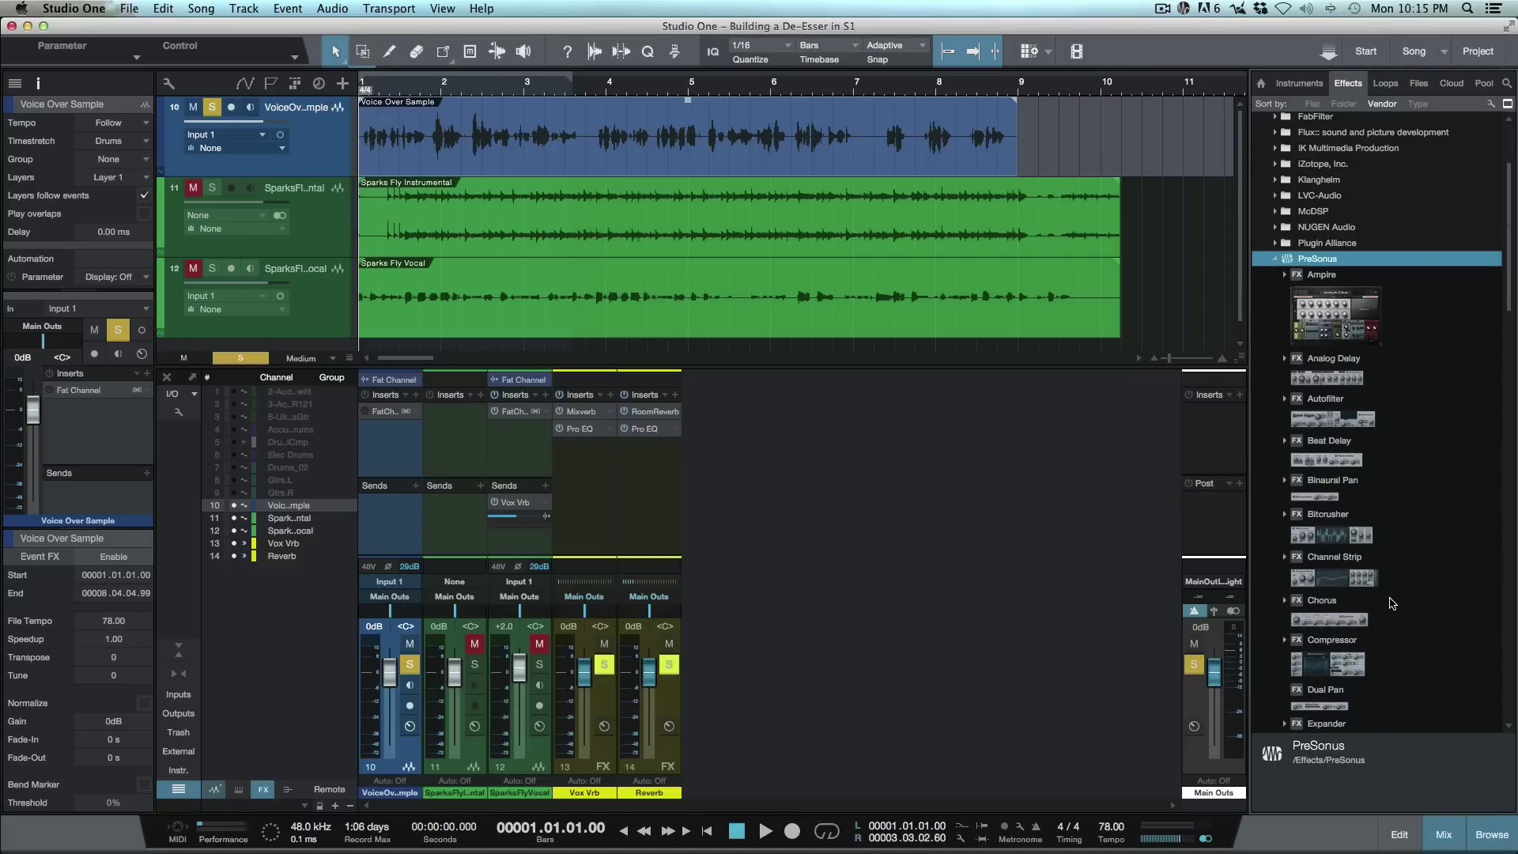
scroll(1391, 603, "down", 2)
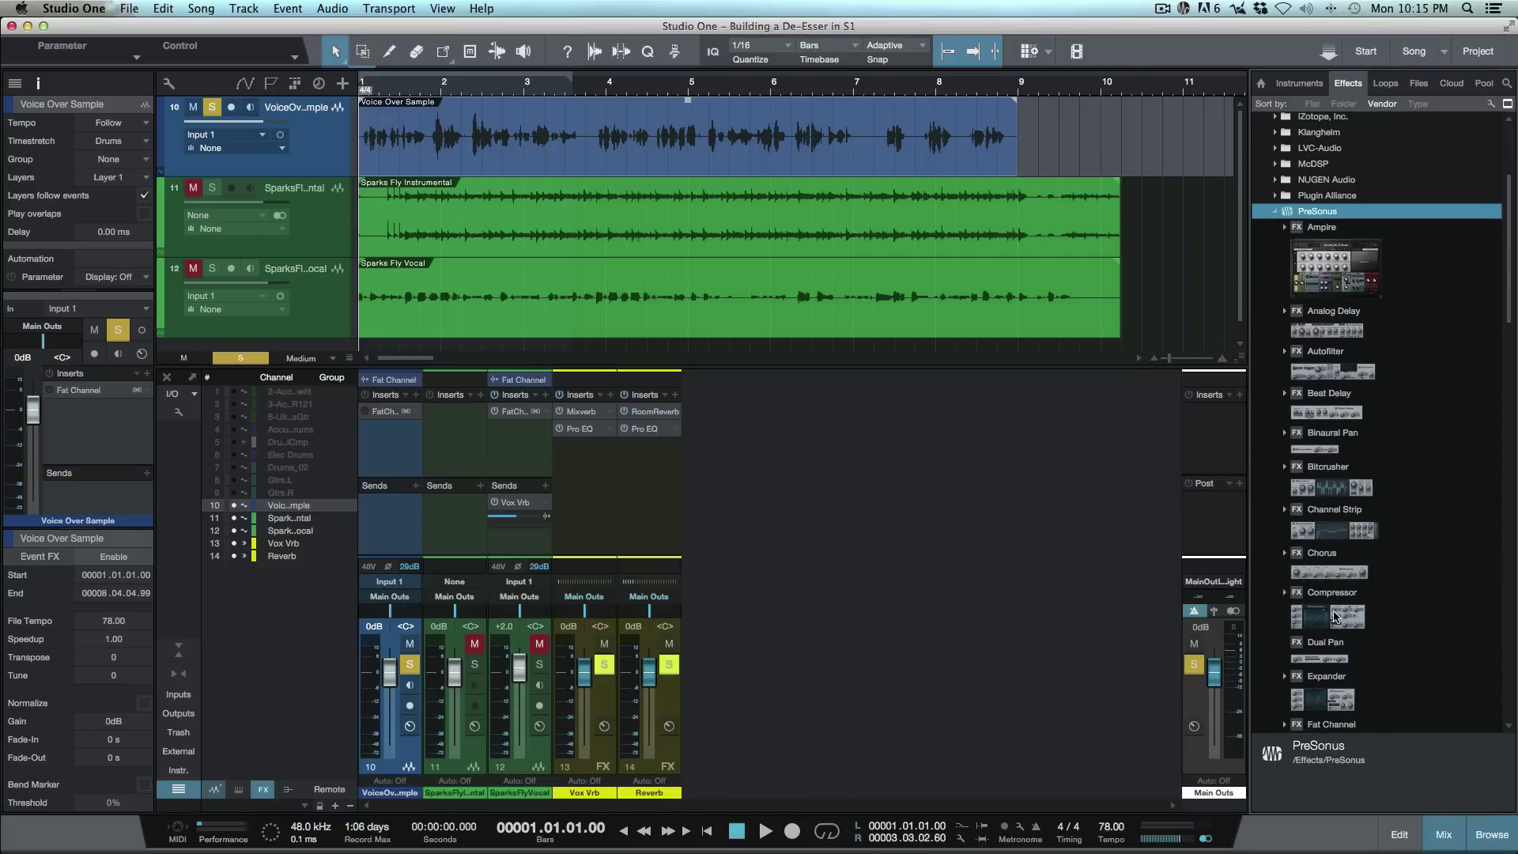
left_click_drag(1335, 617, 377, 407)
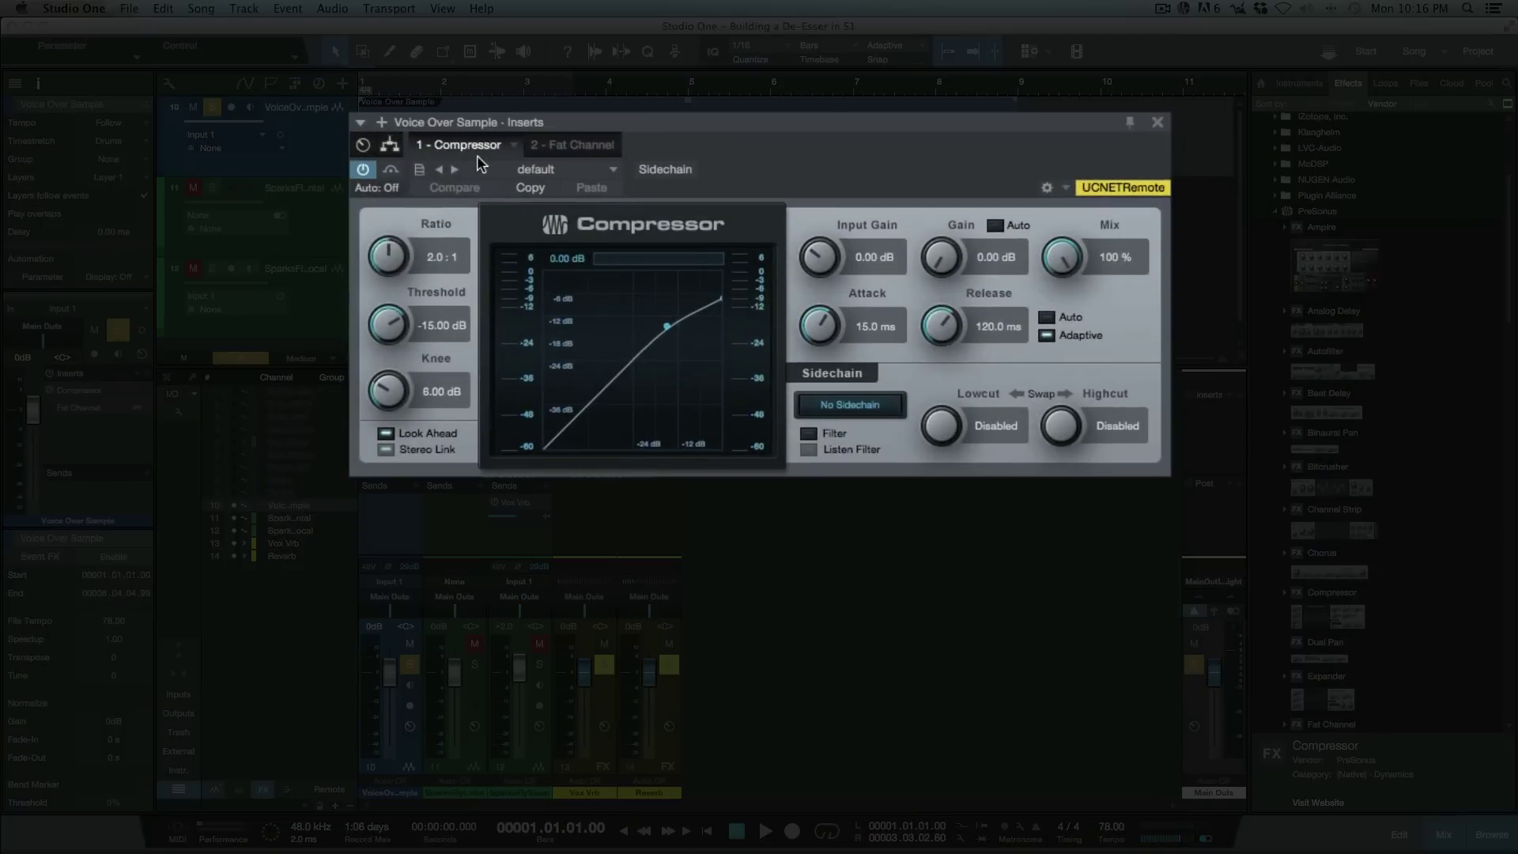
Step: Load the Compressor's Male De-Esser preset and play the song briefly to hear it
left_click(608, 170)
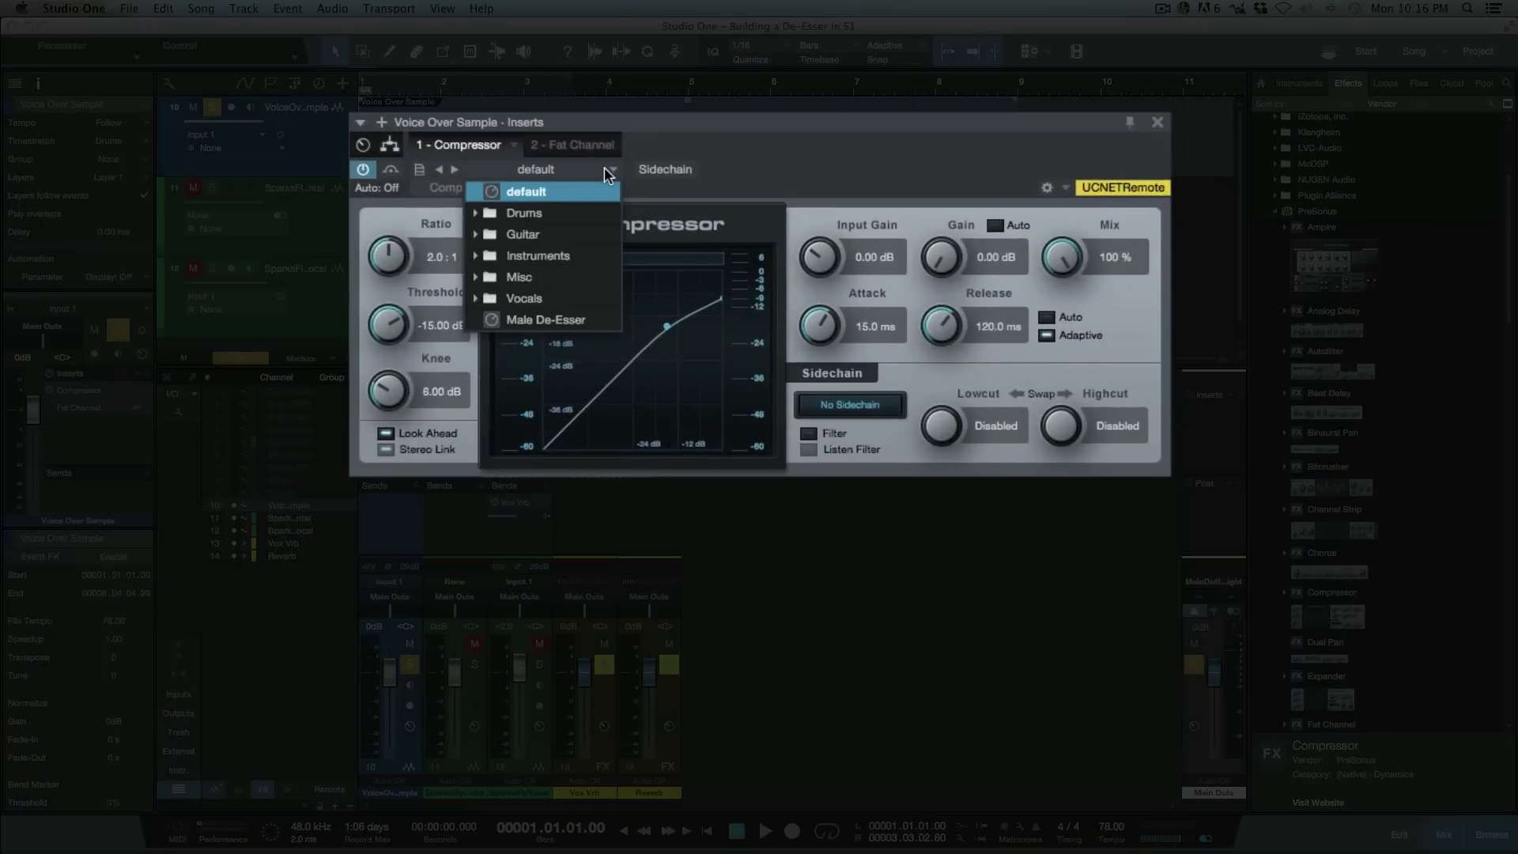
left_click(546, 319)
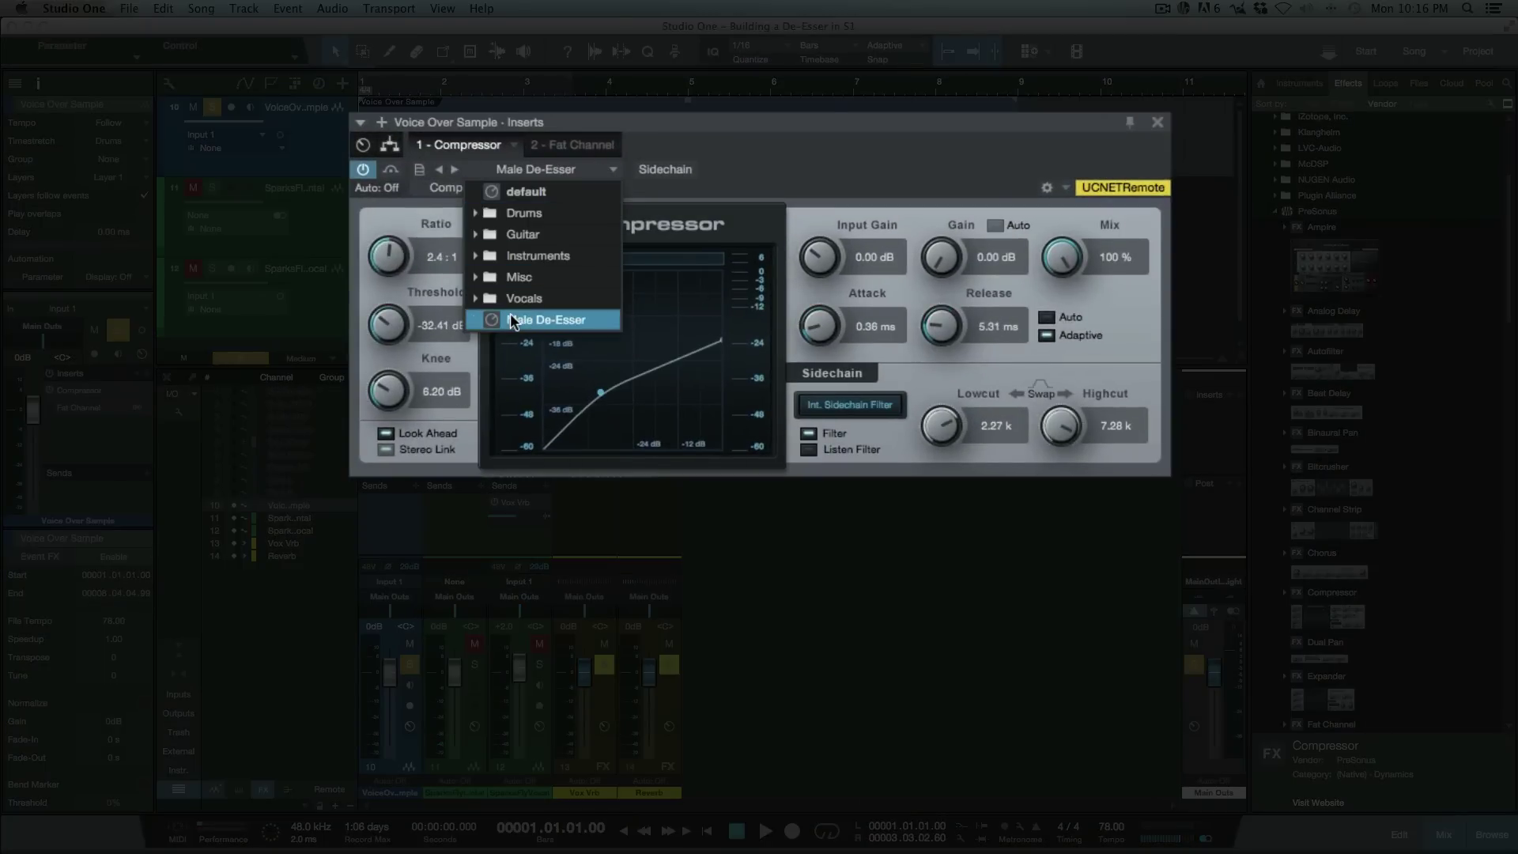
left_click(884, 169)
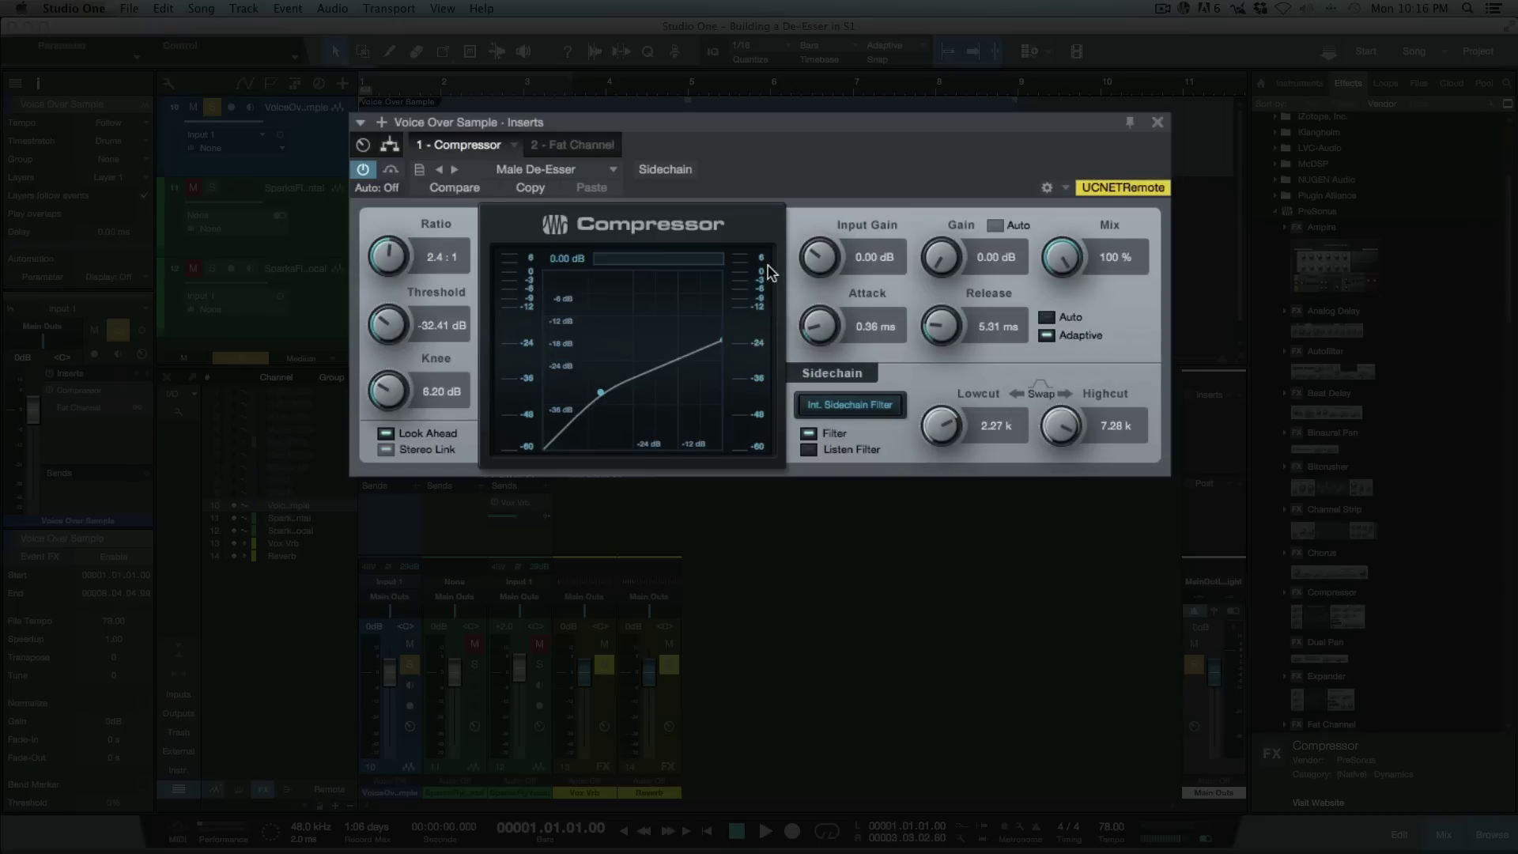
key("space")
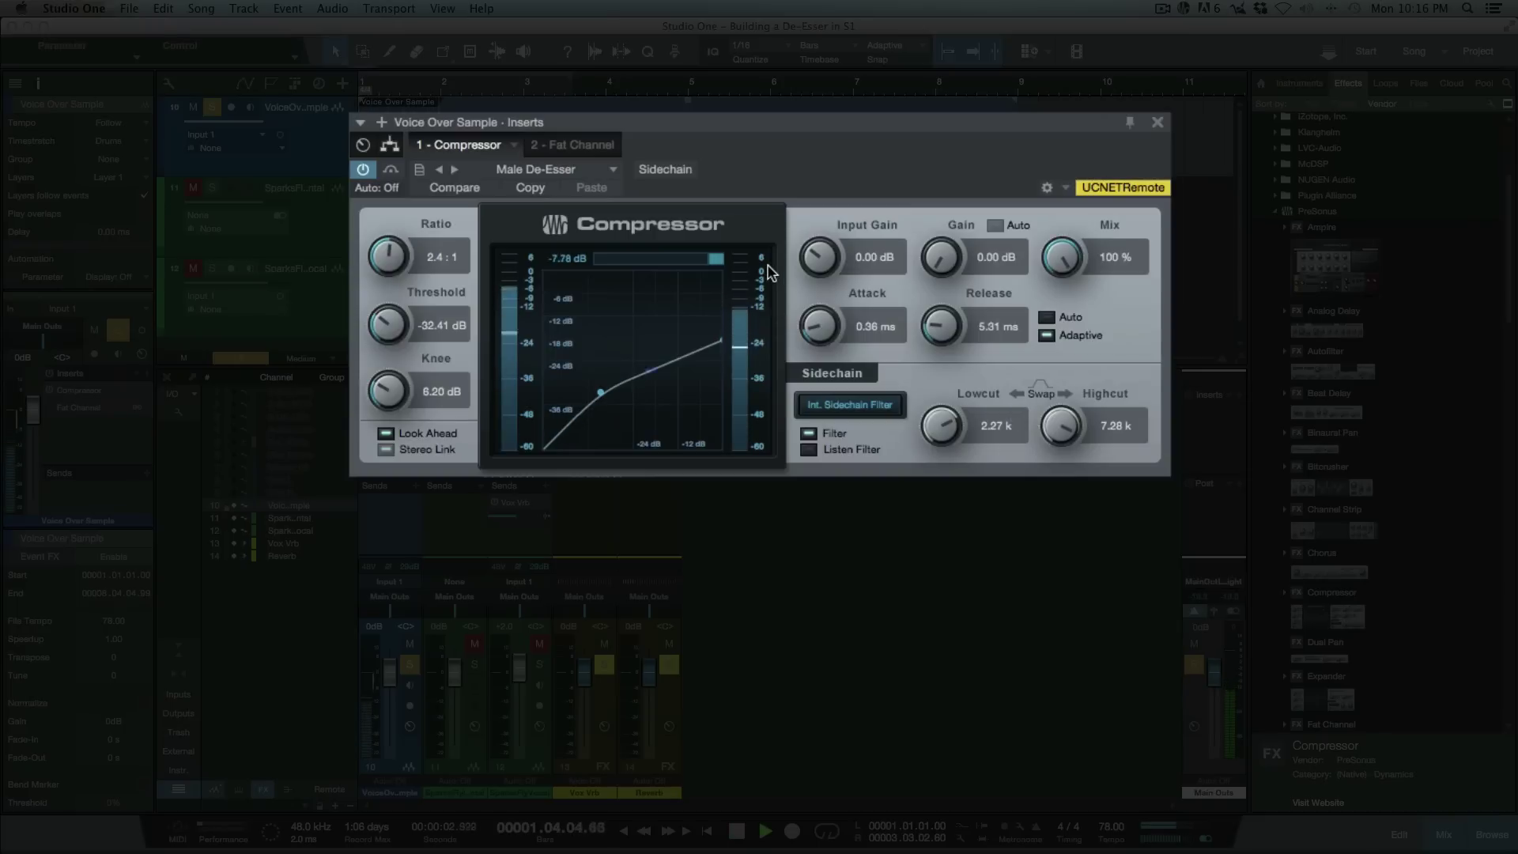
key("space")
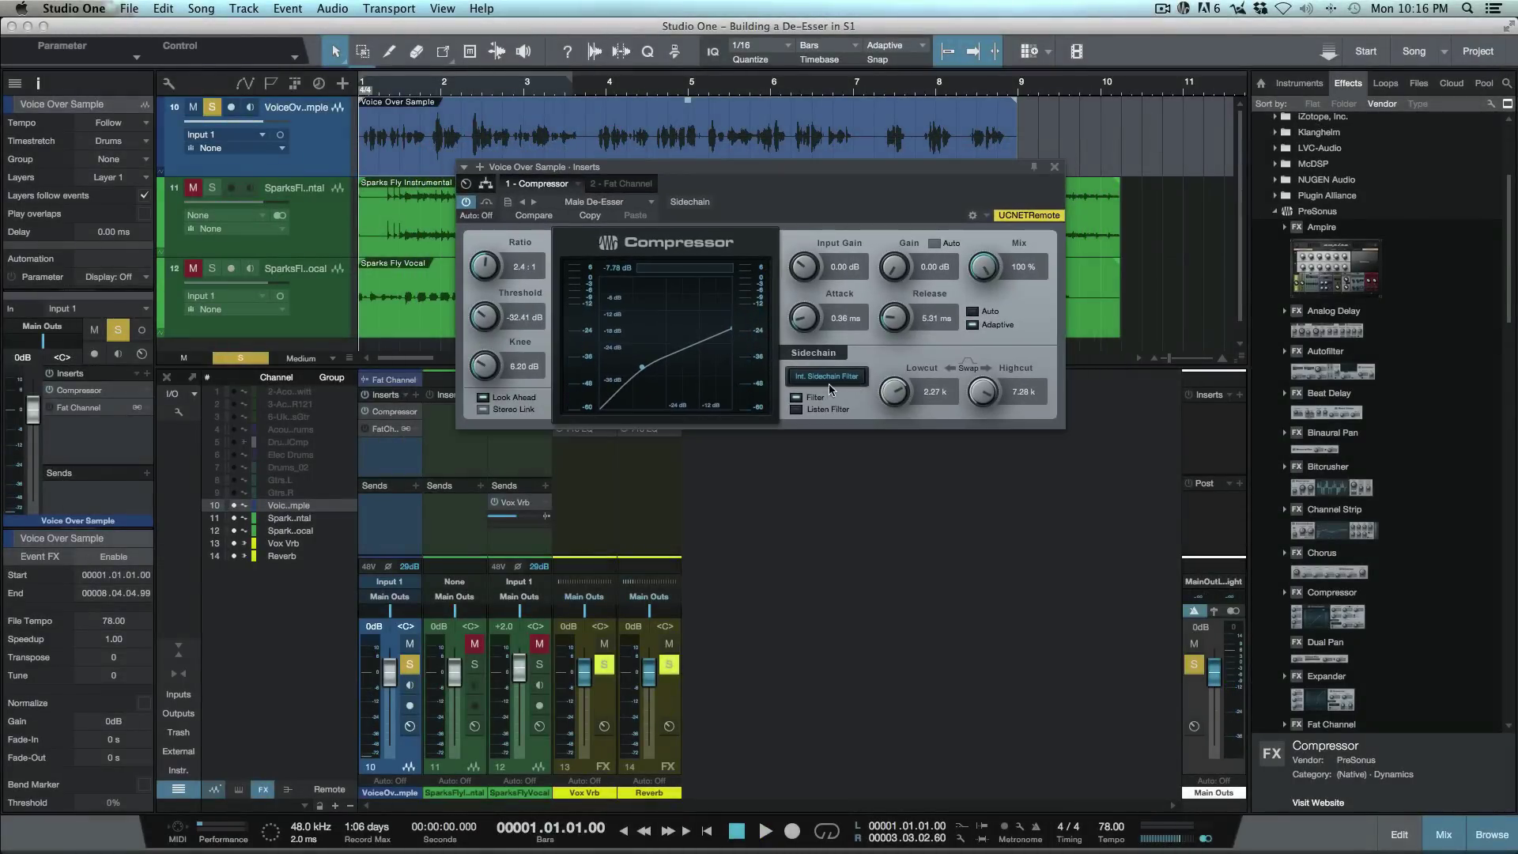
Step: Enable Listen Filter and set the sidechain filter to Lowcut 4.43 k and Highcut 11.83 k while auditioning
left_click(797, 410)
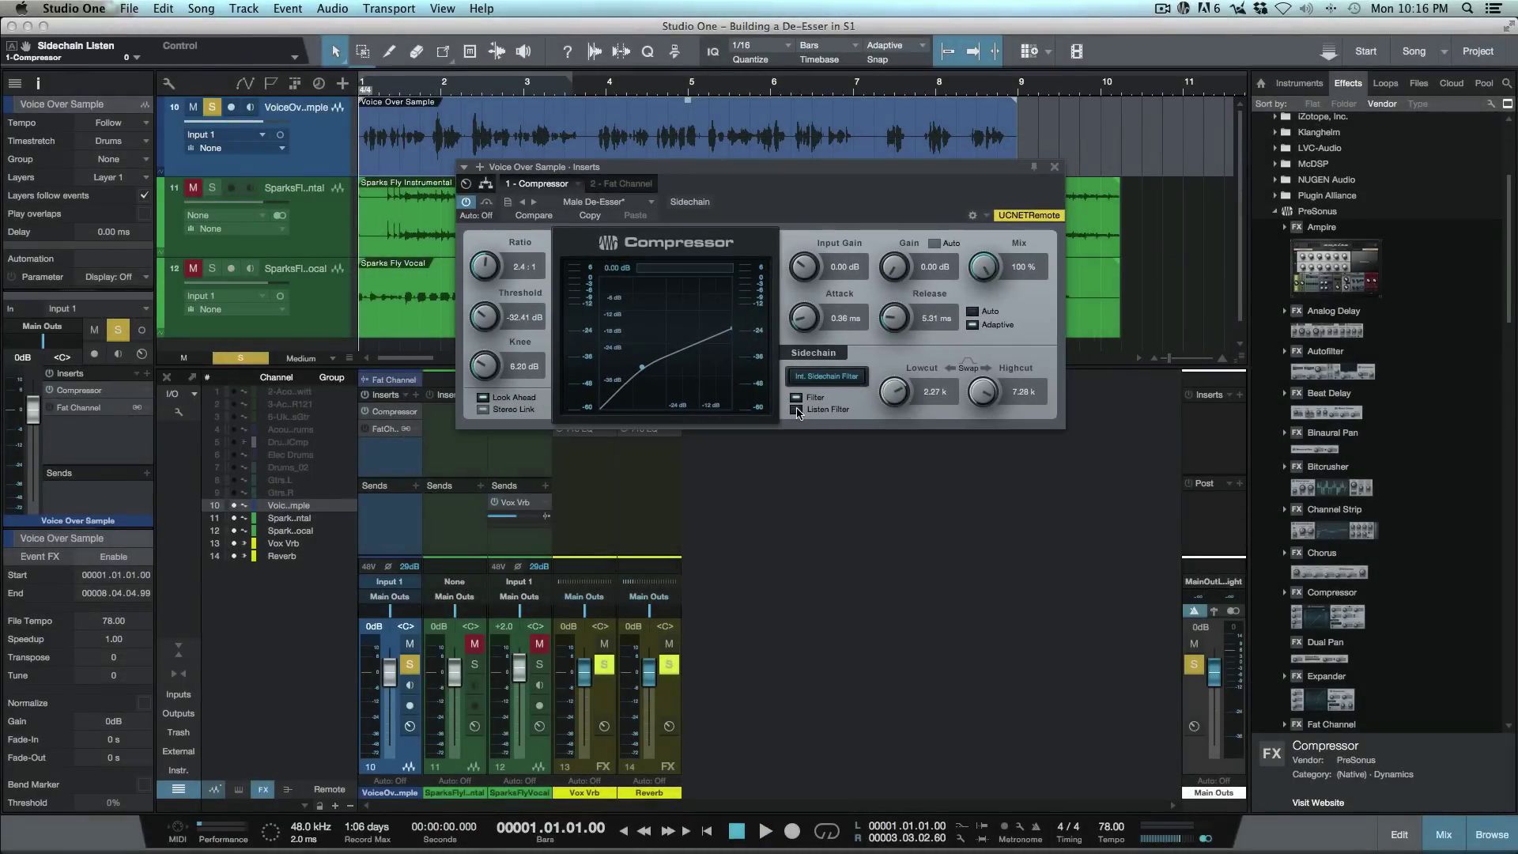
left_click(797, 410)
key("space")
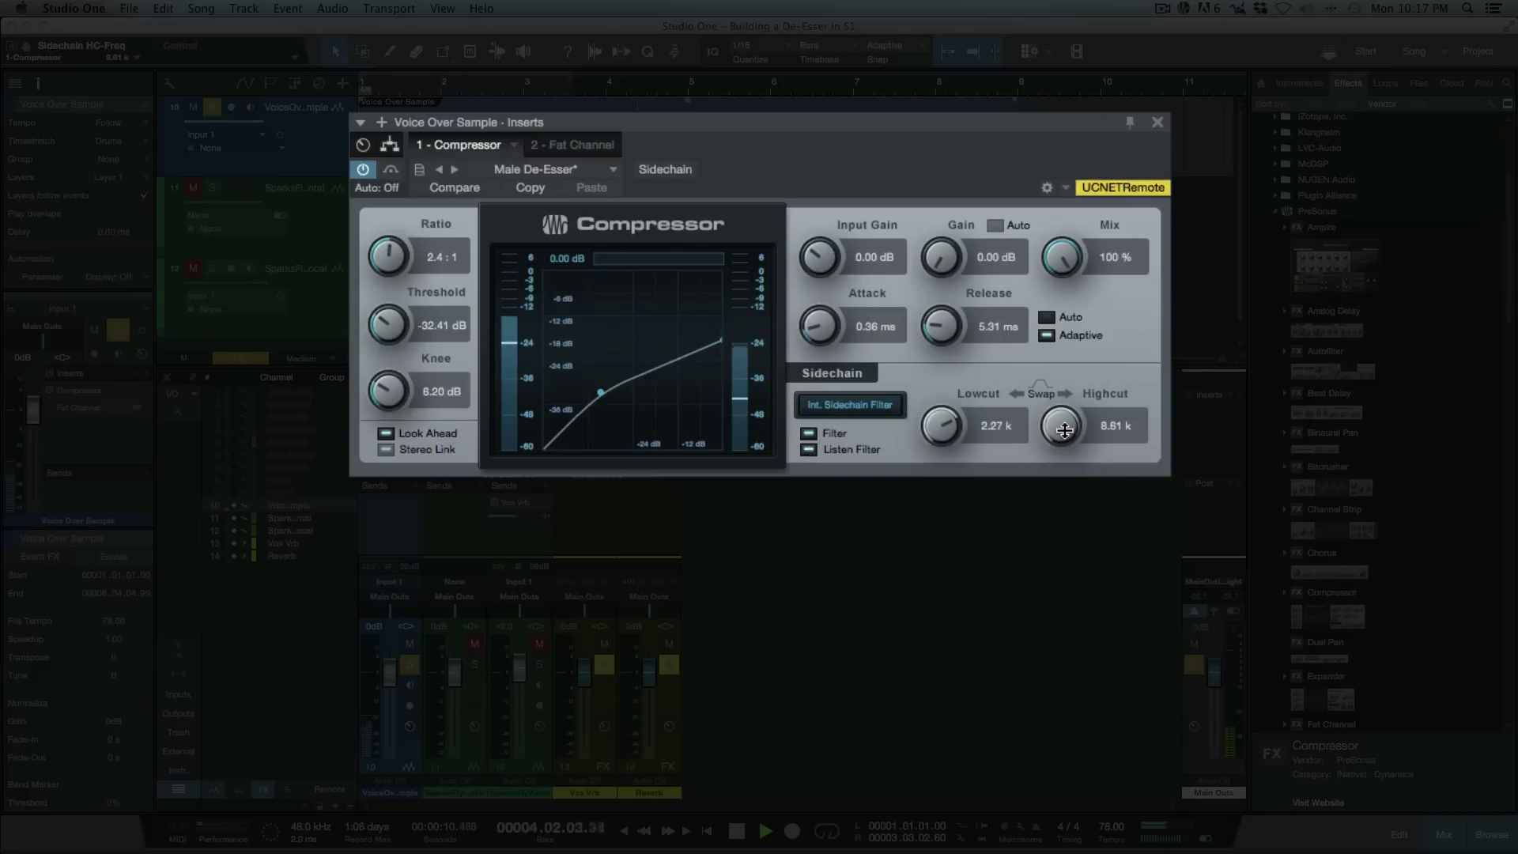
left_click_drag(1064, 434, 1064, 421)
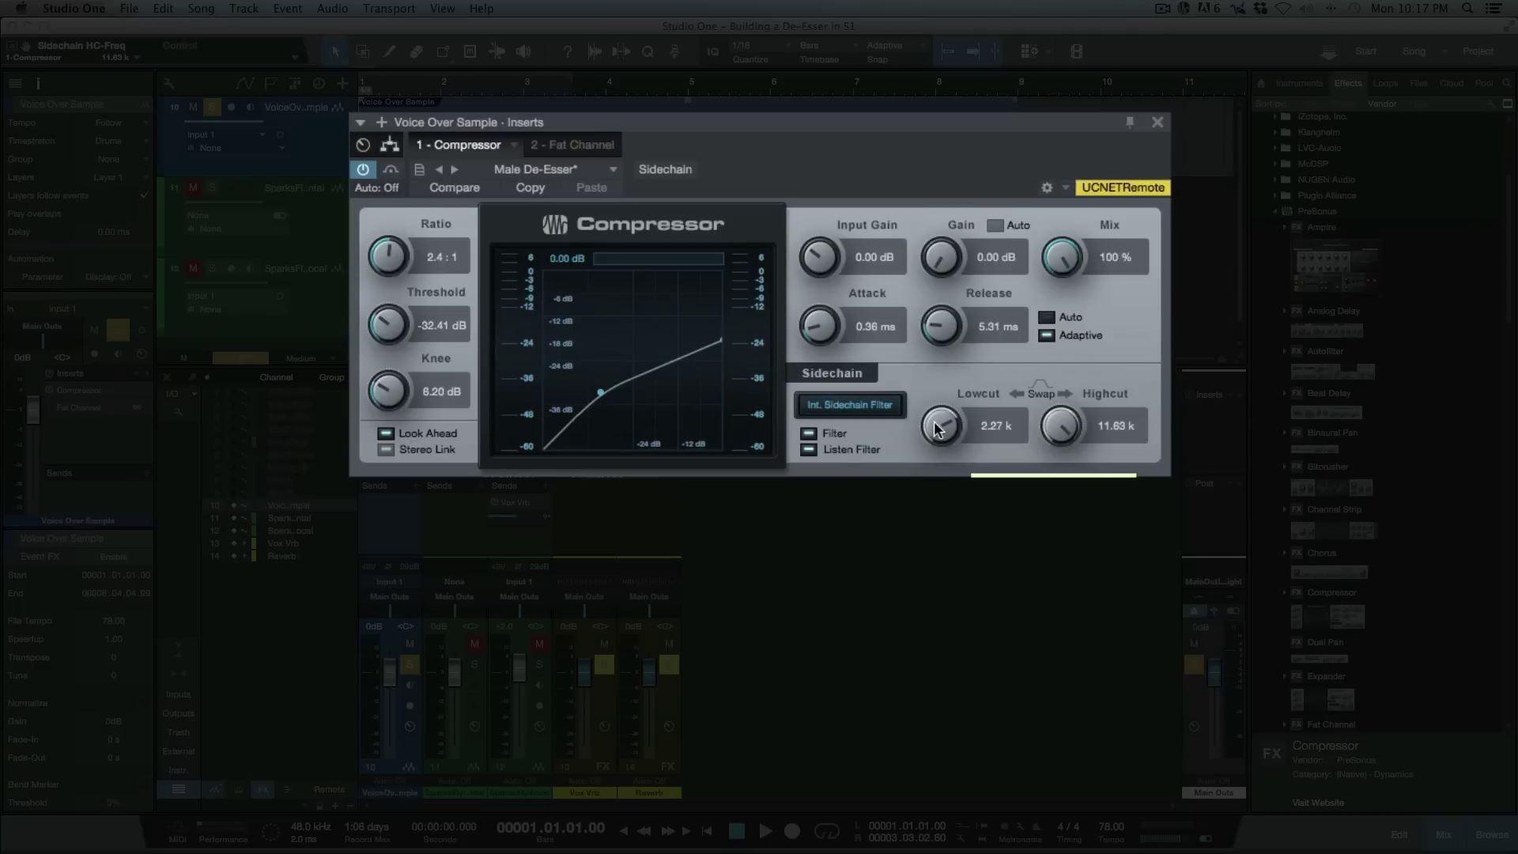
left_click_drag(937, 429, 939, 411)
key("space")
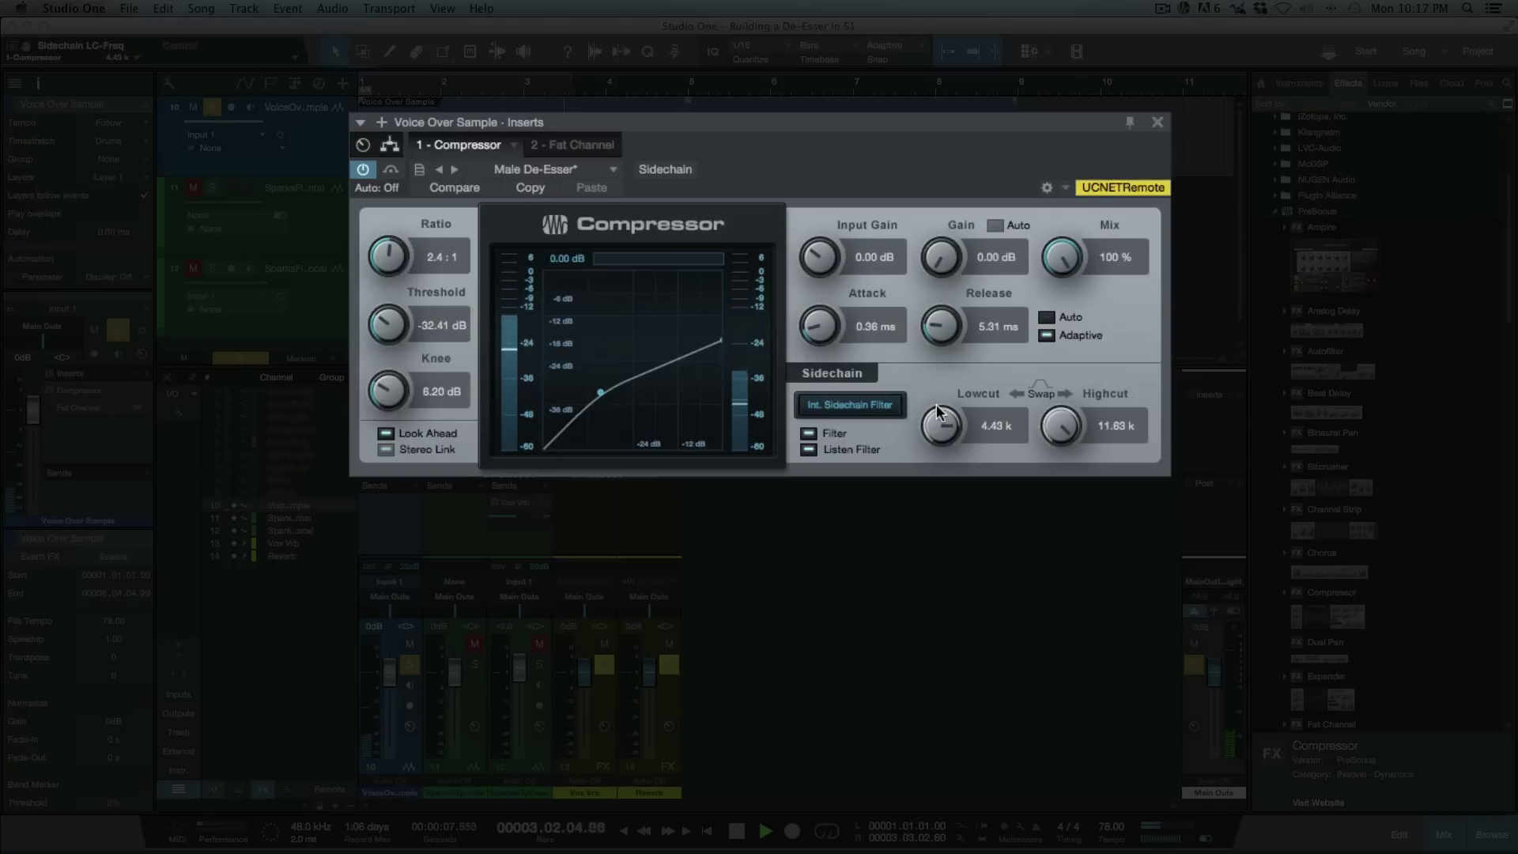
key("space")
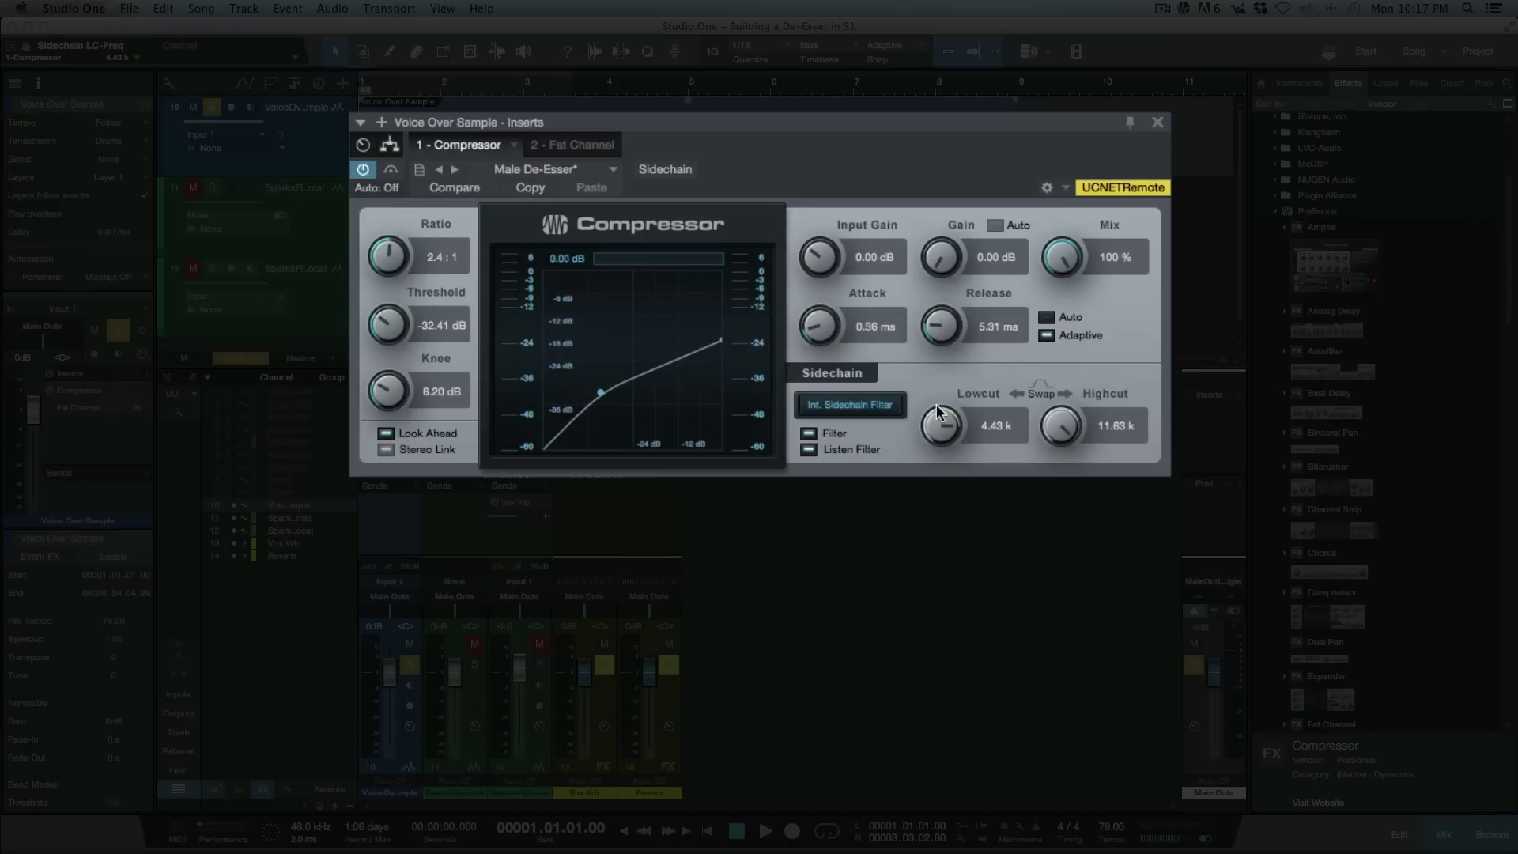
key("space")
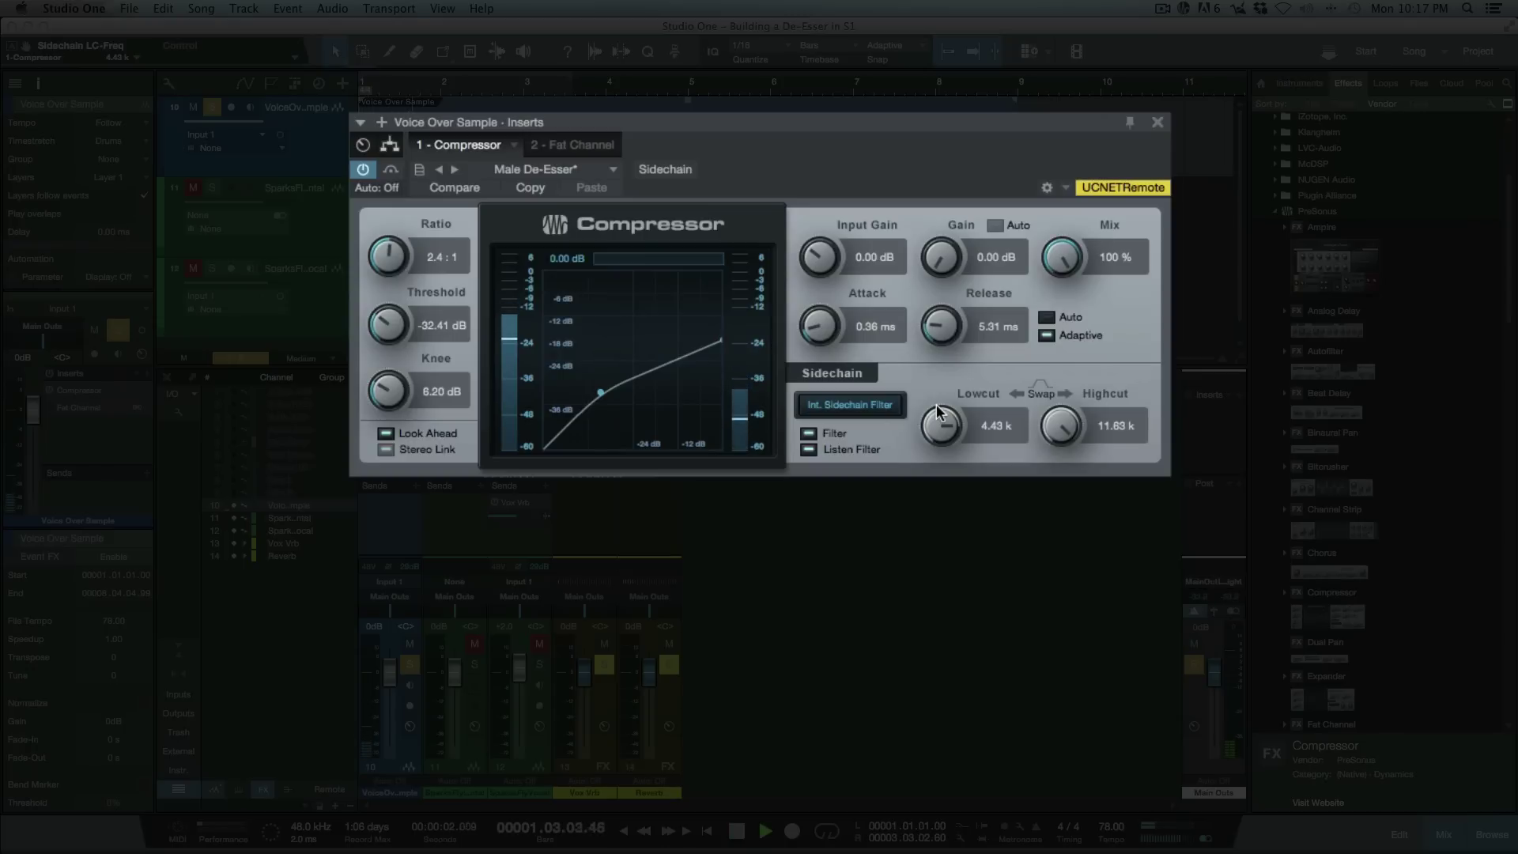
key("space")
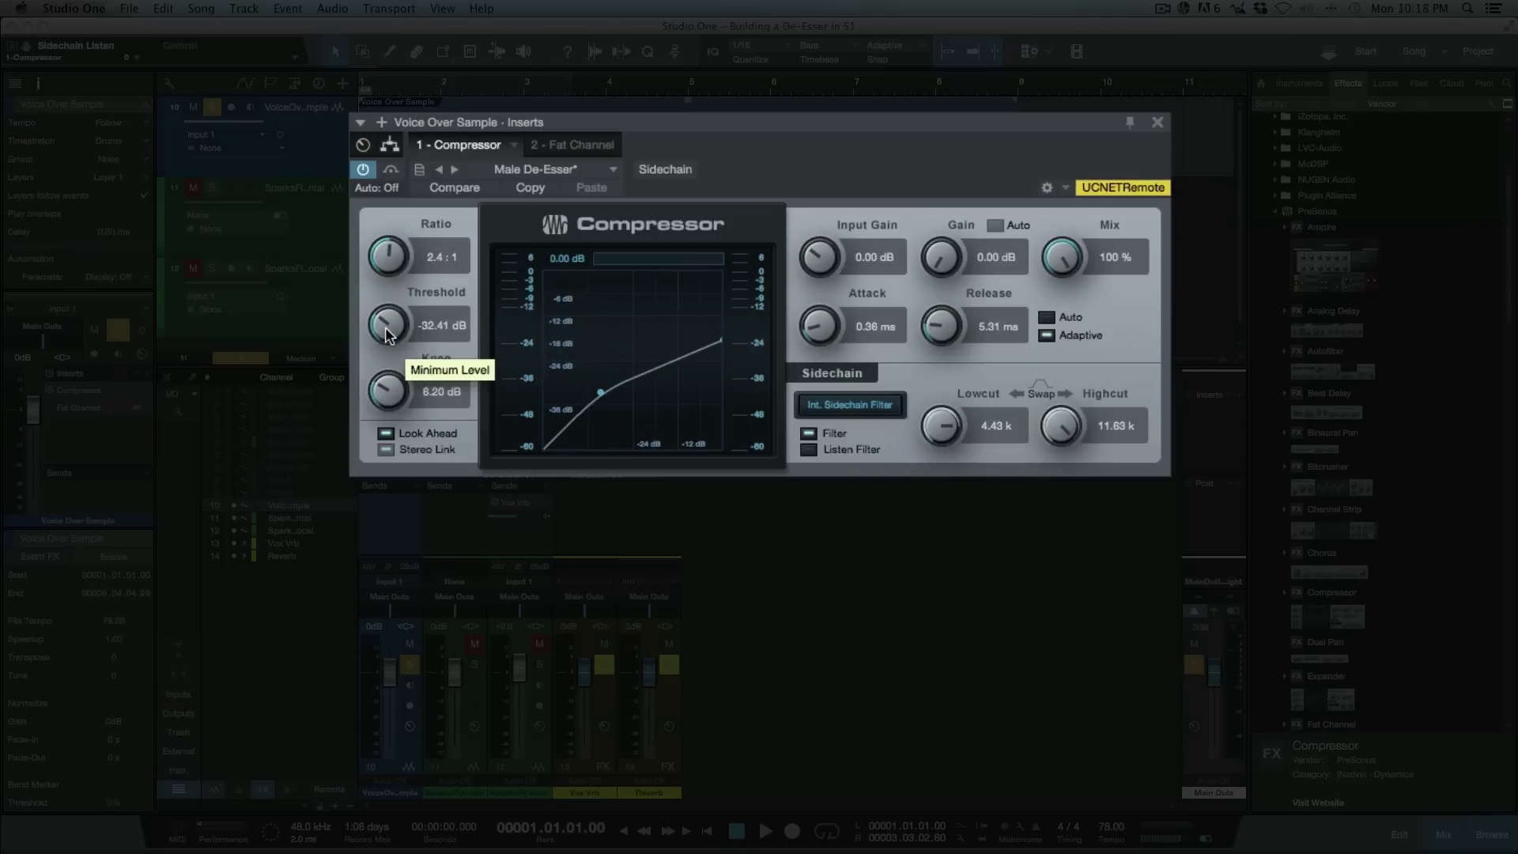
Step: Raise the Compressor threshold to -26.50 dB while auditioning playback
key("space")
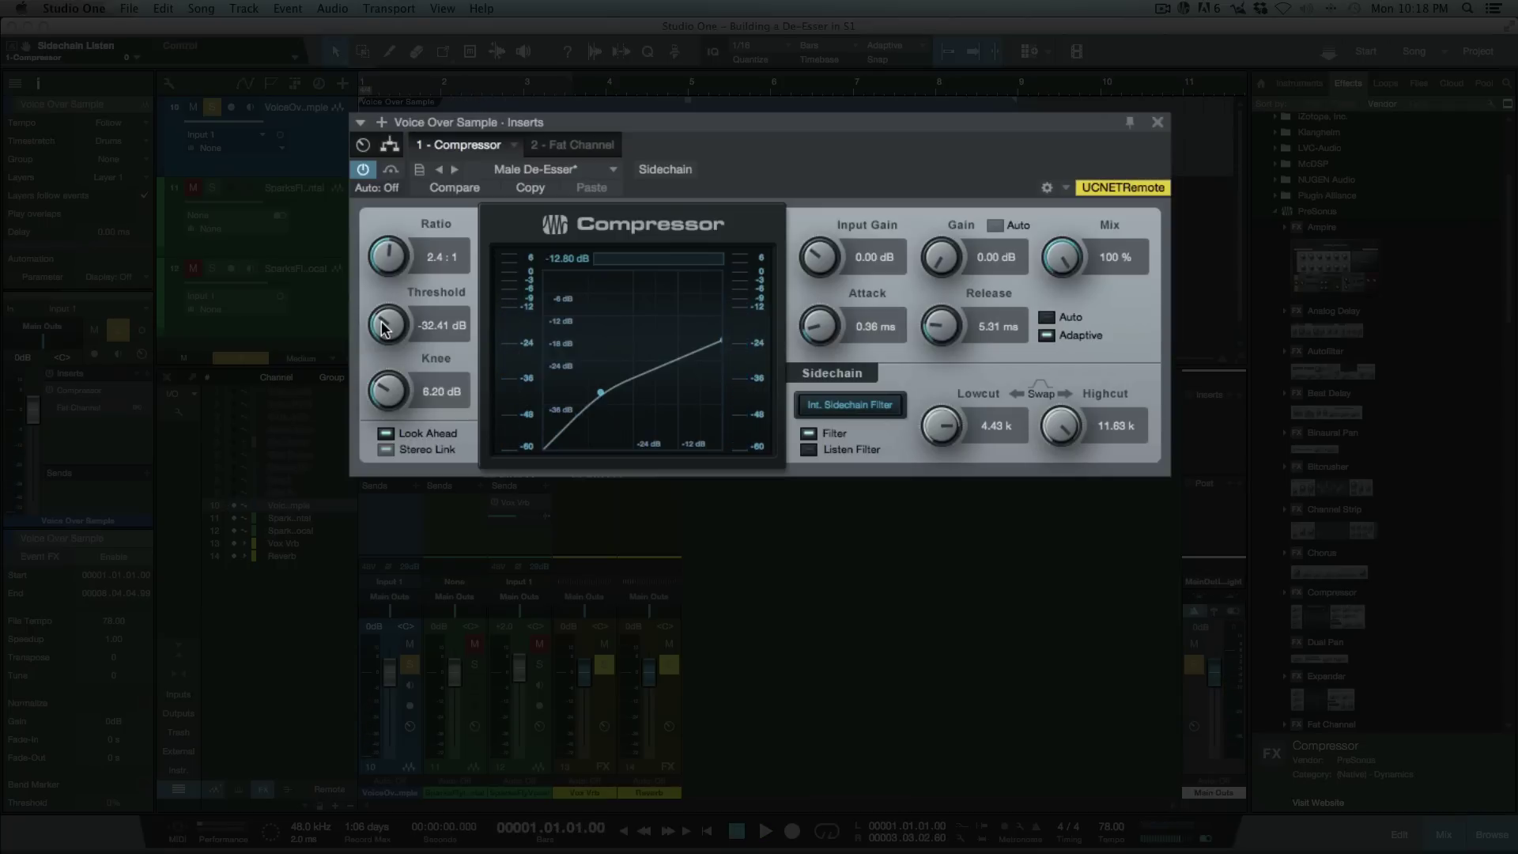
left_click_drag(382, 328, 380, 294)
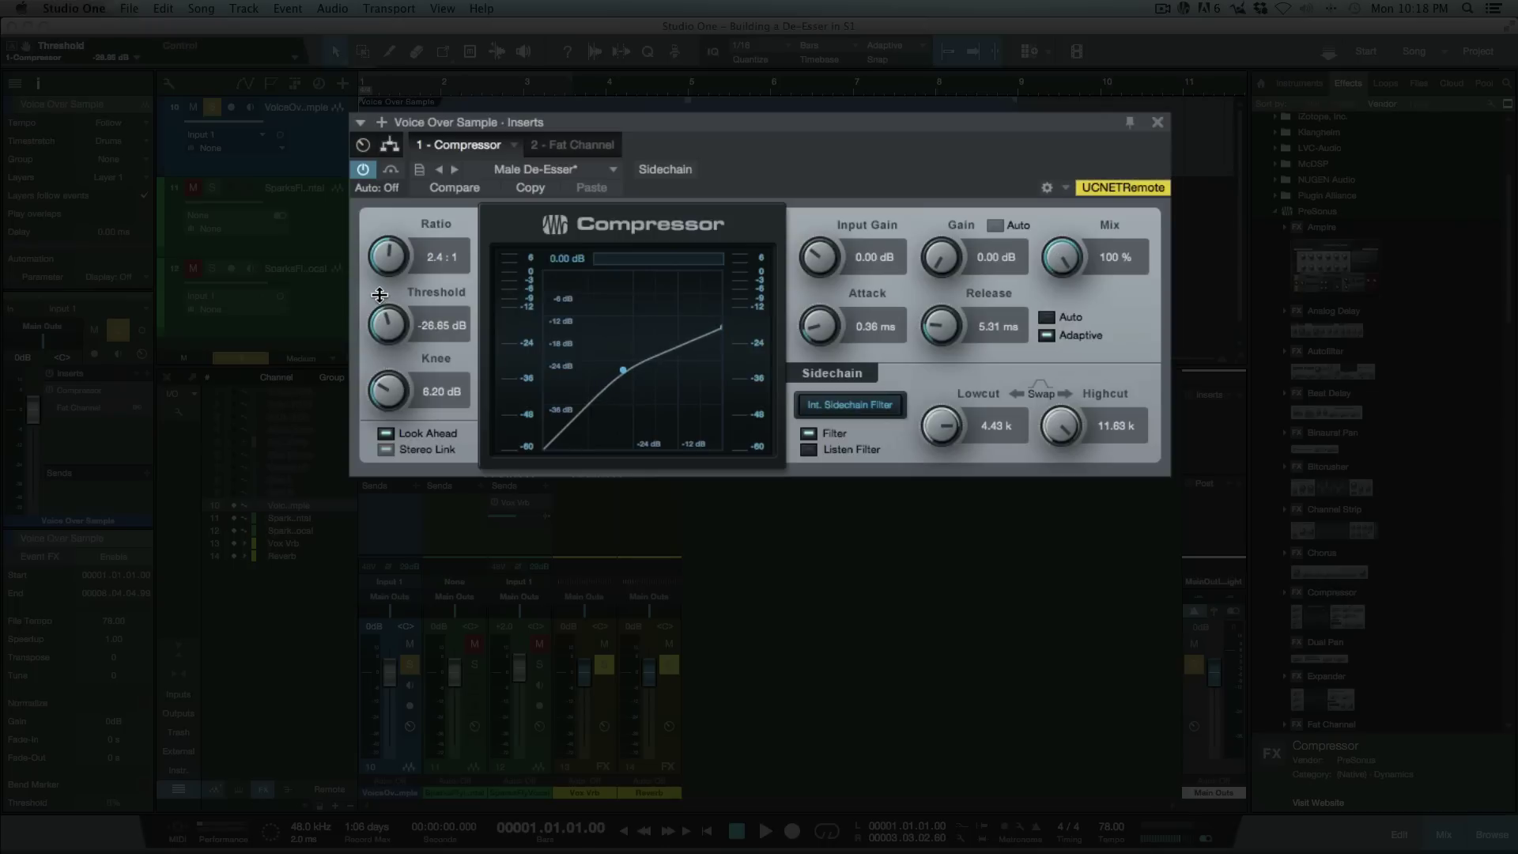
key("space")
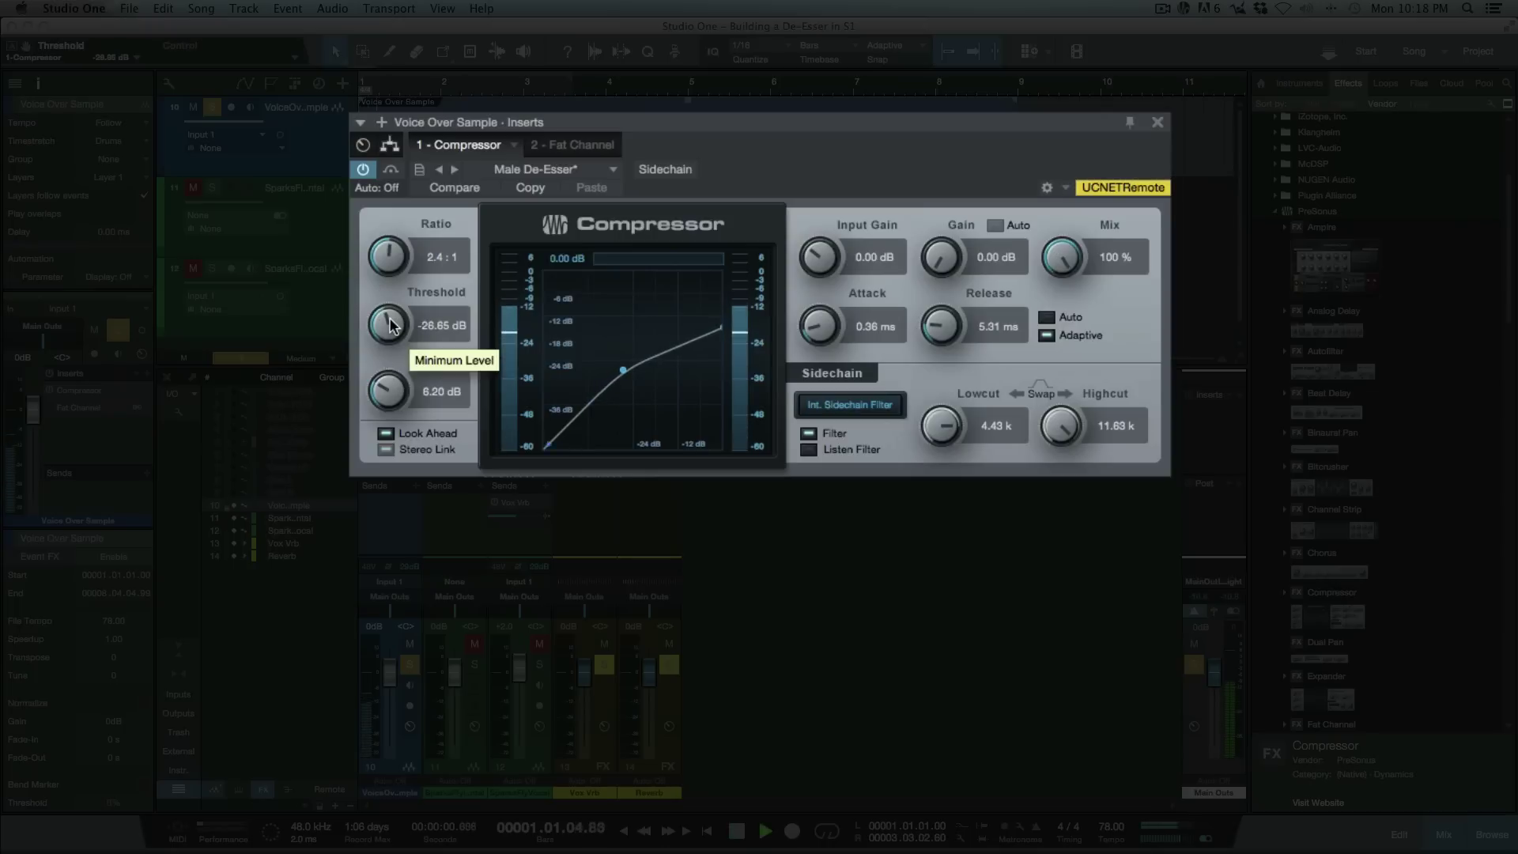
left_click_drag(391, 324, 389, 317)
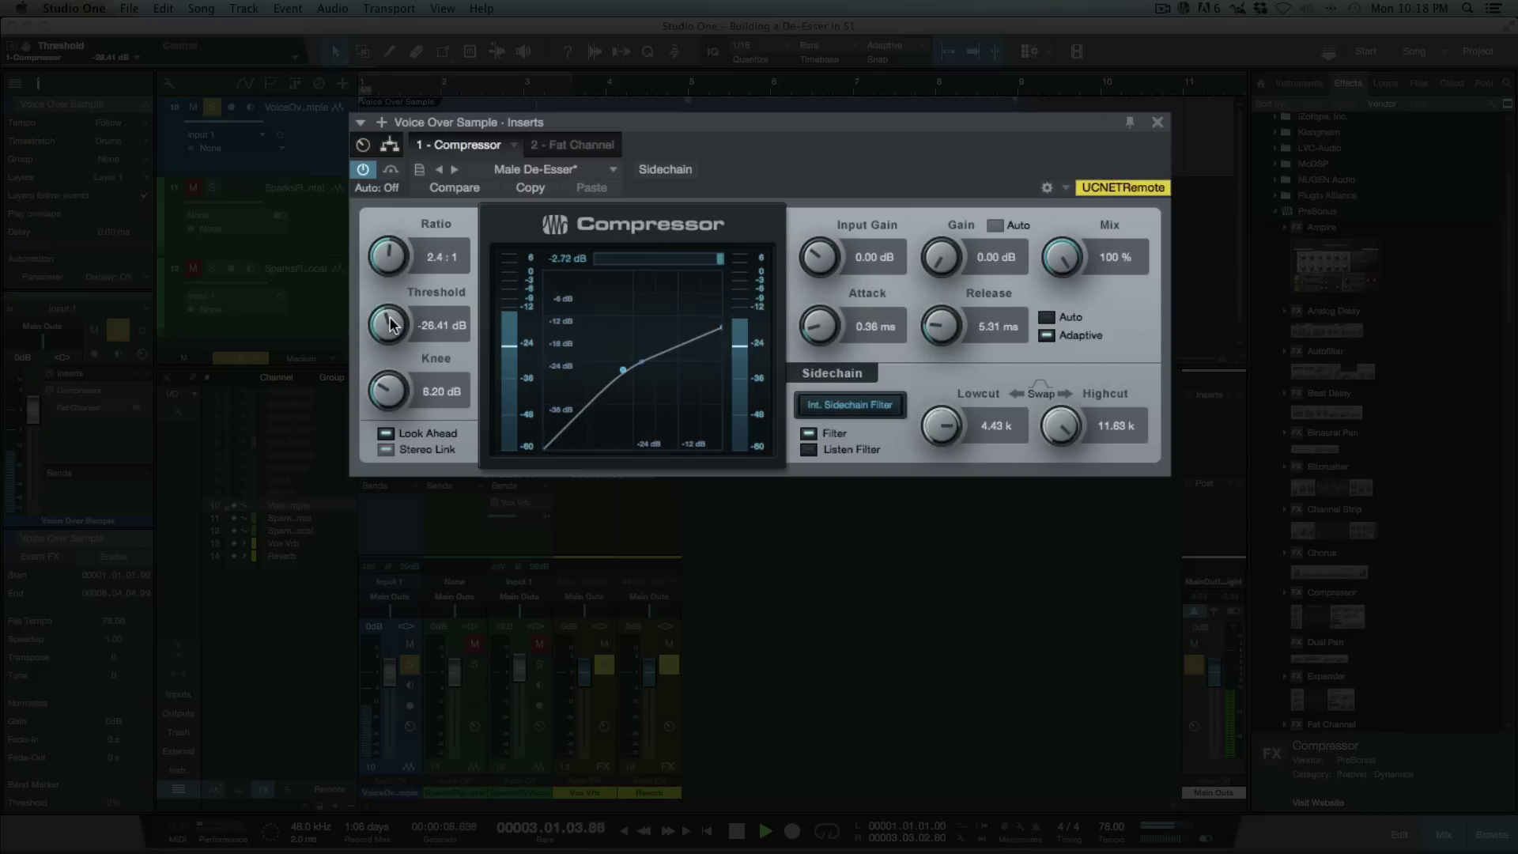
left_click_drag(390, 323, 392, 329)
key("space")
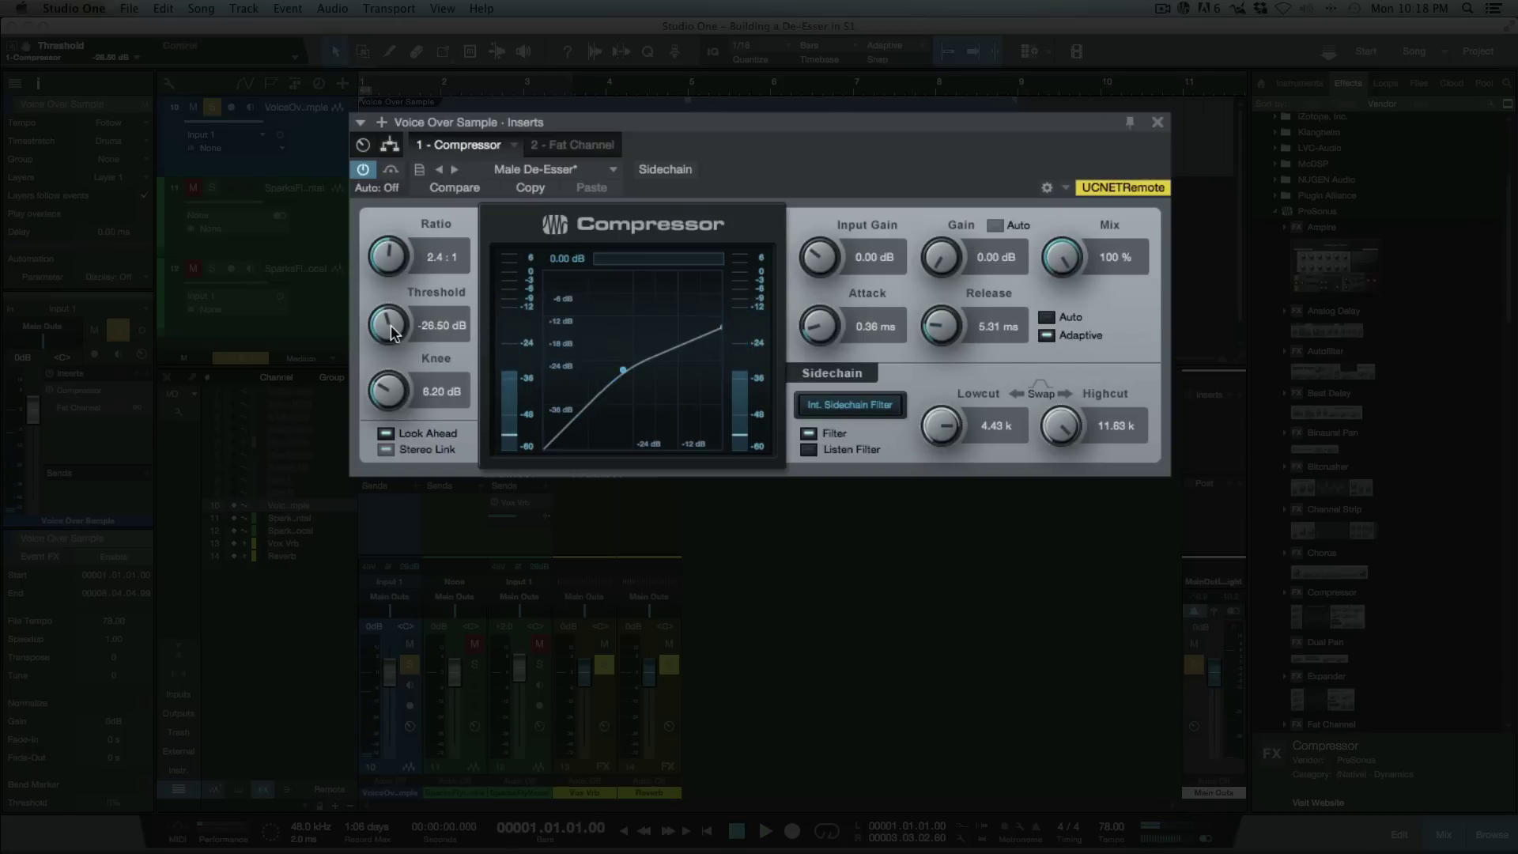
key("space")
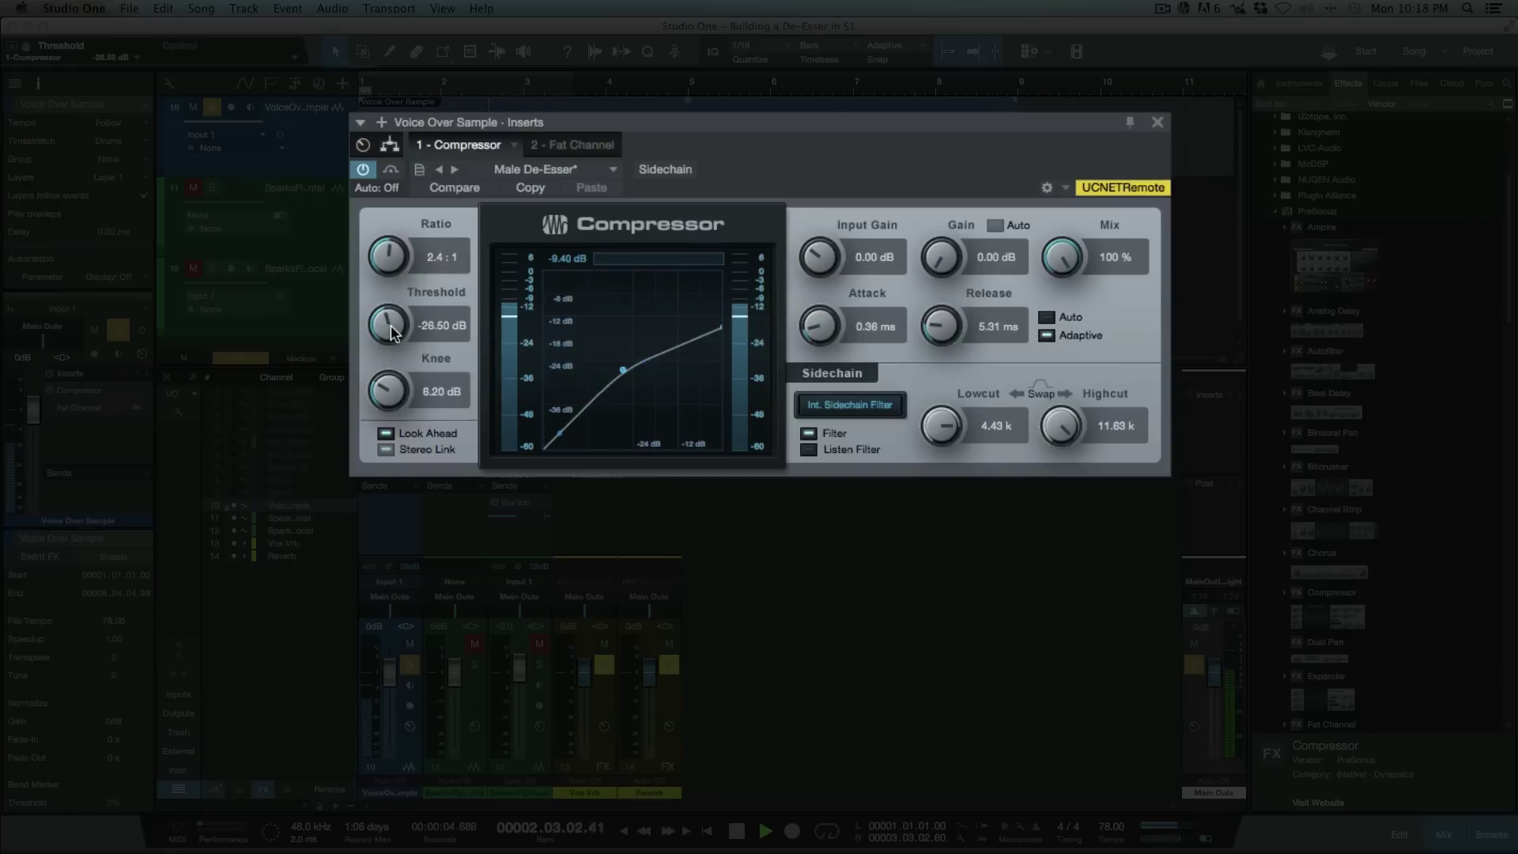
left_click(389, 171)
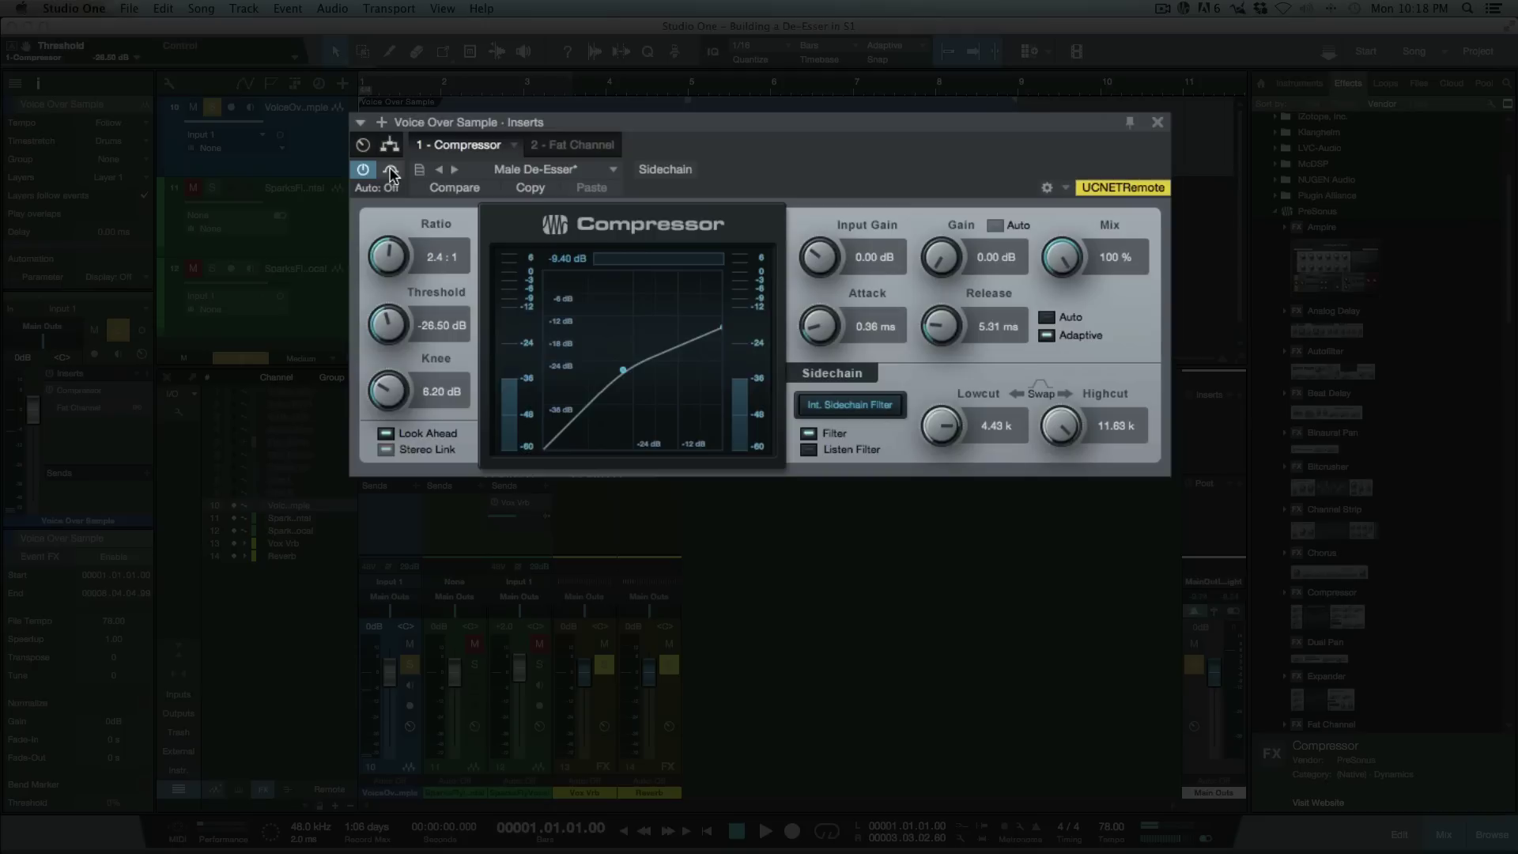
key("space")
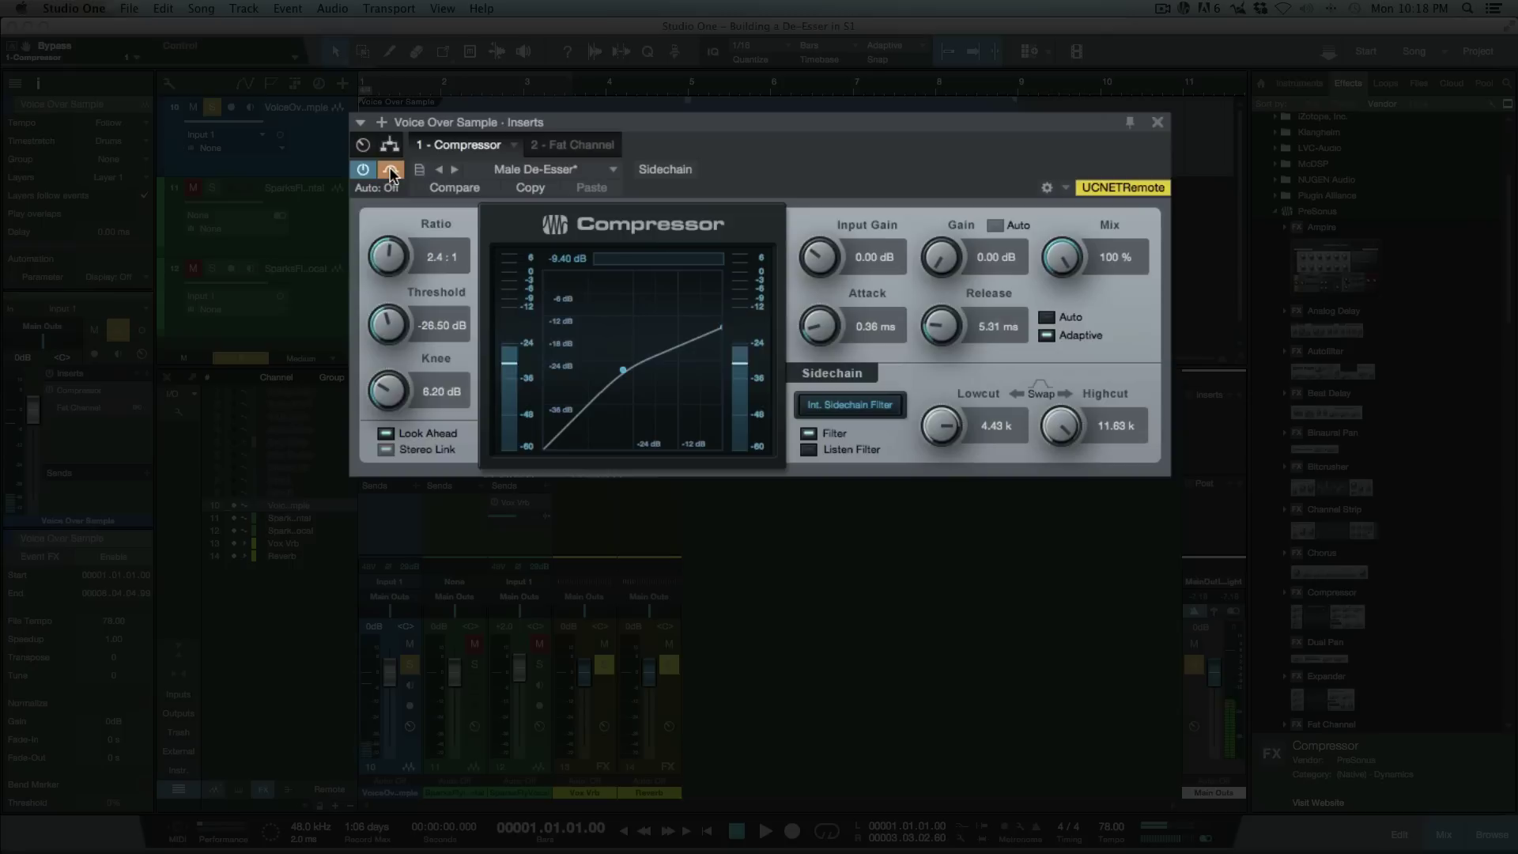
key("Home")
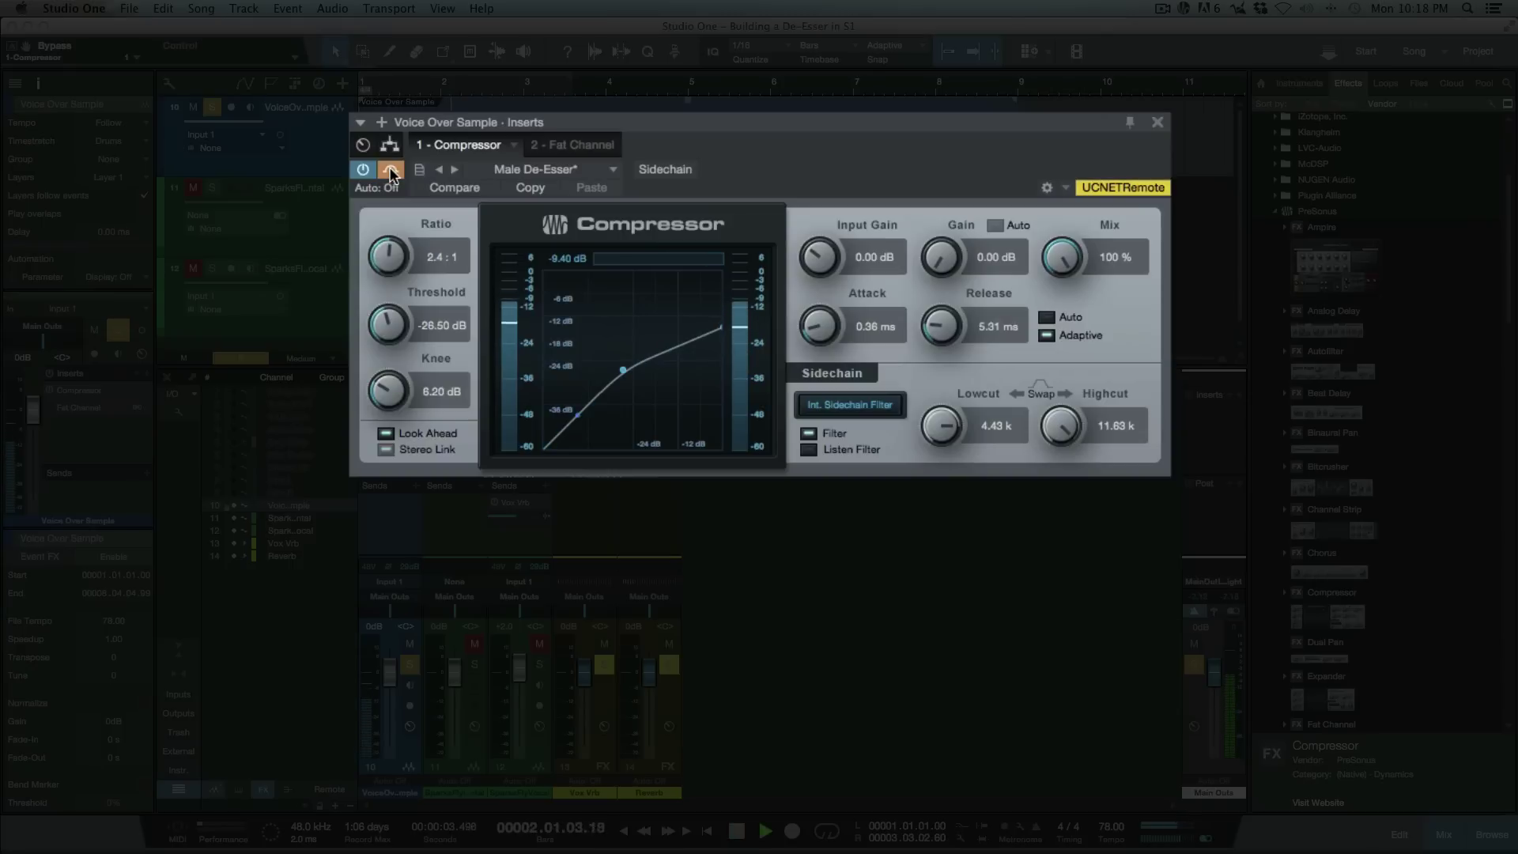
left_click(390, 169)
key("Home")
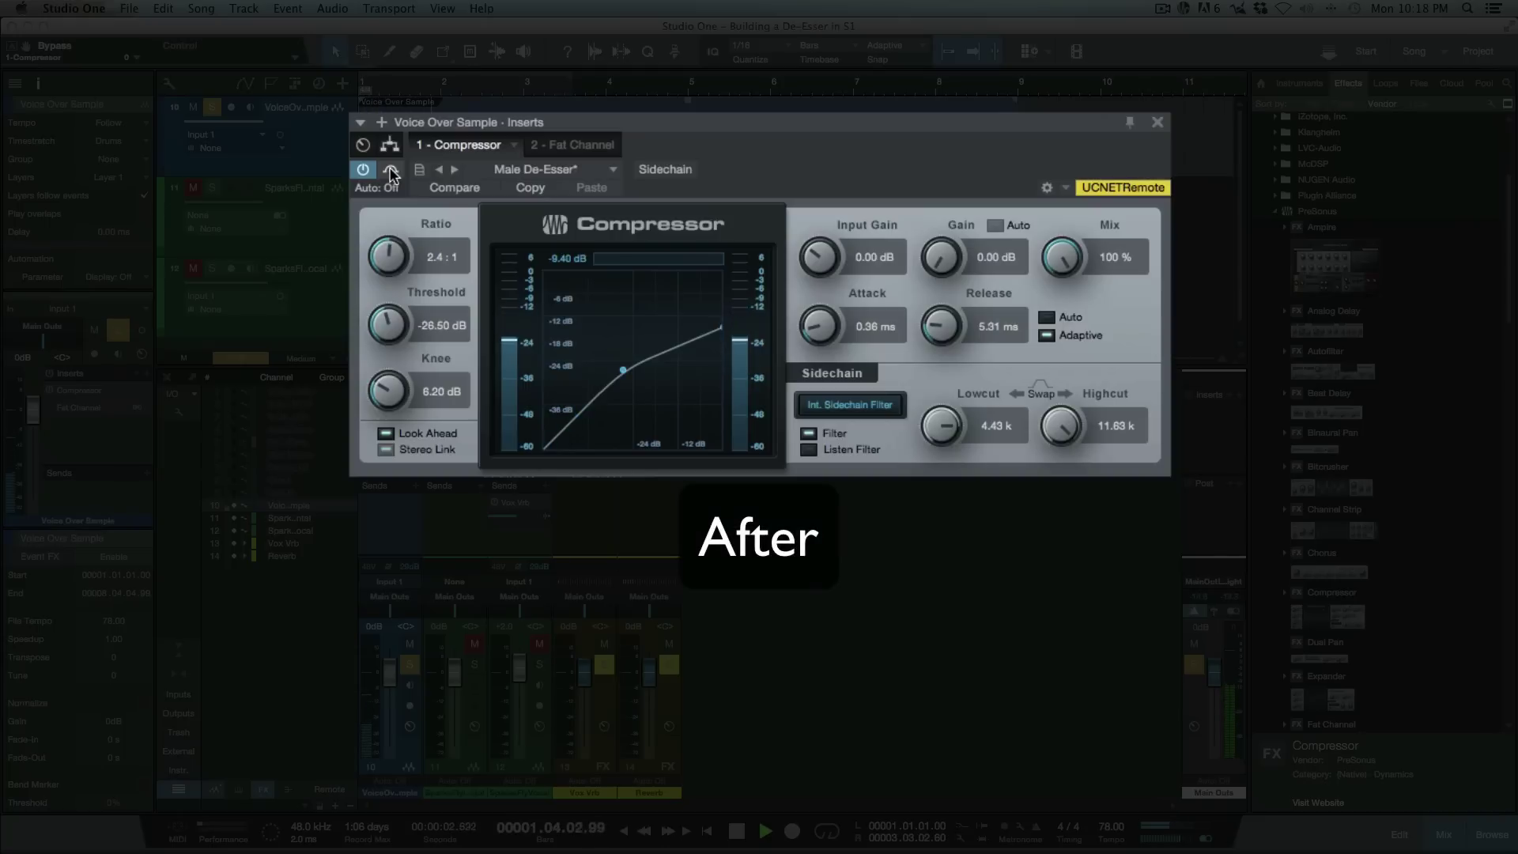
key("space")
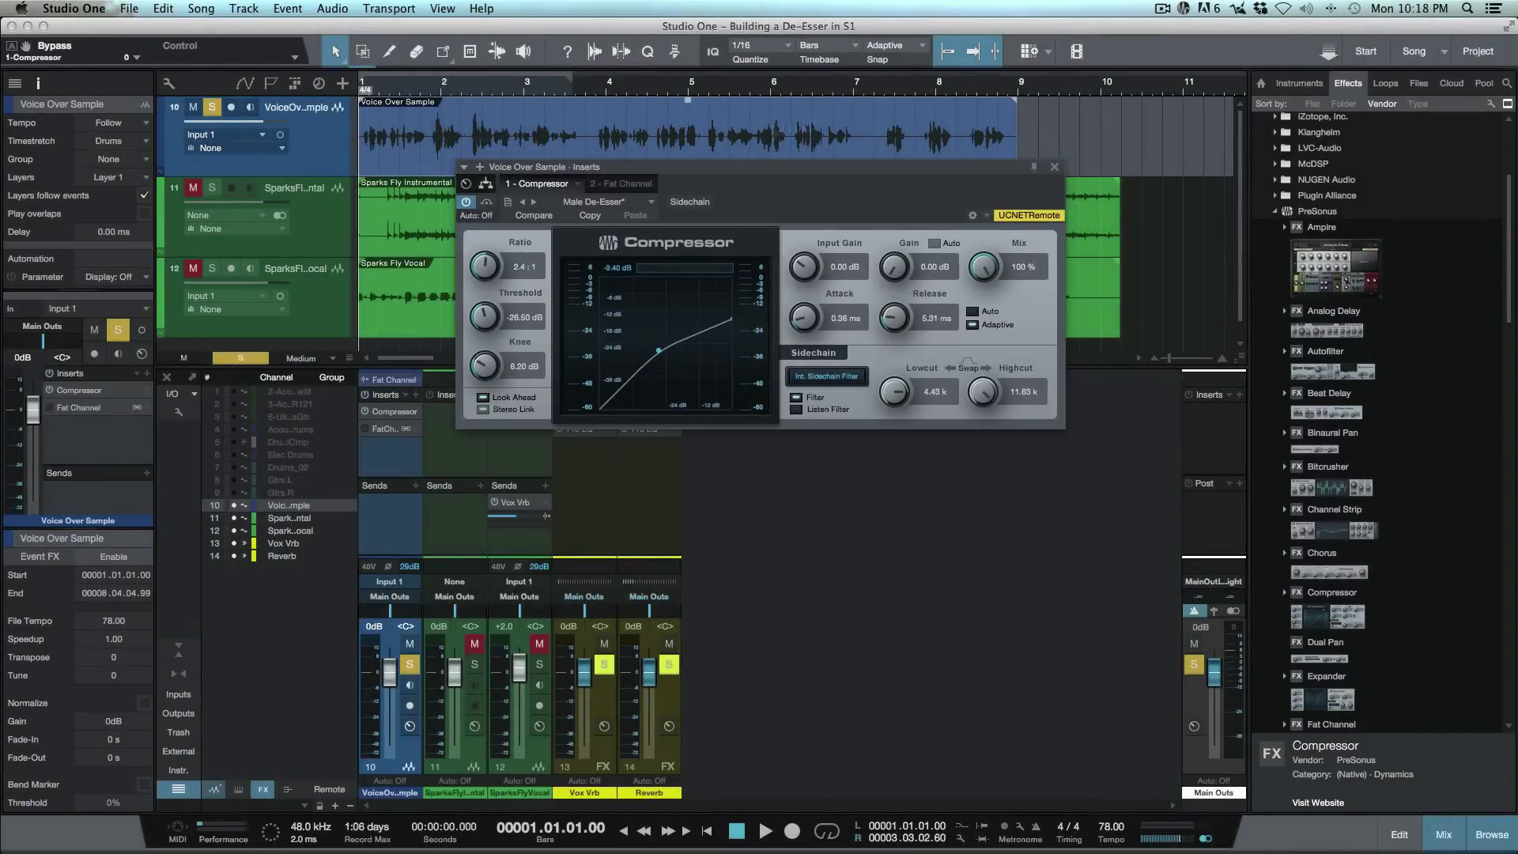
Step: Close the inserts window, zoom to bar 2, and split out one sibilant with snapping off
left_click(1057, 167)
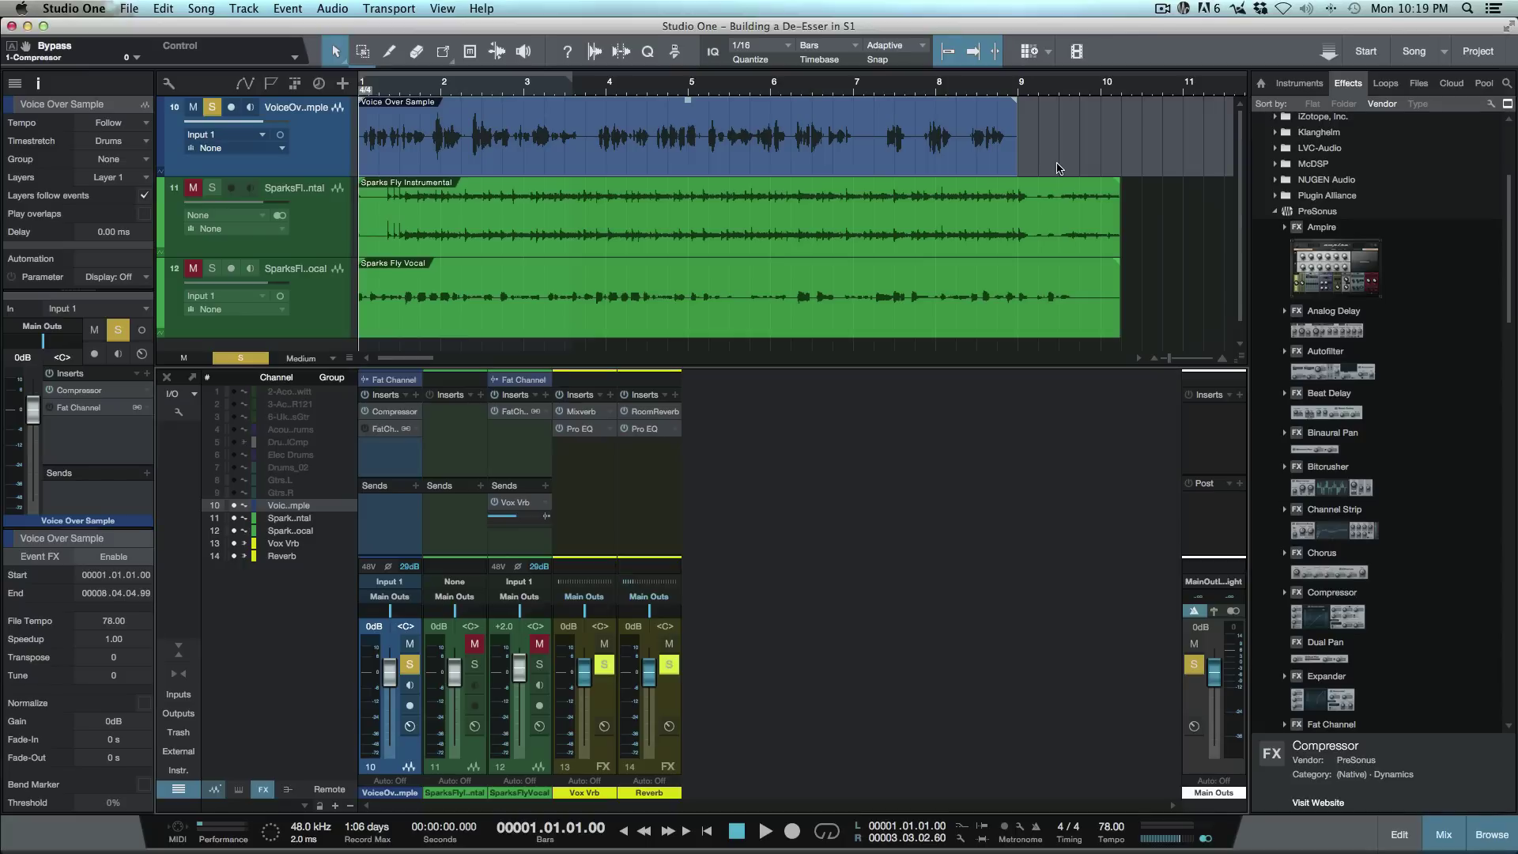
left_click_drag(434, 91, 457, 142)
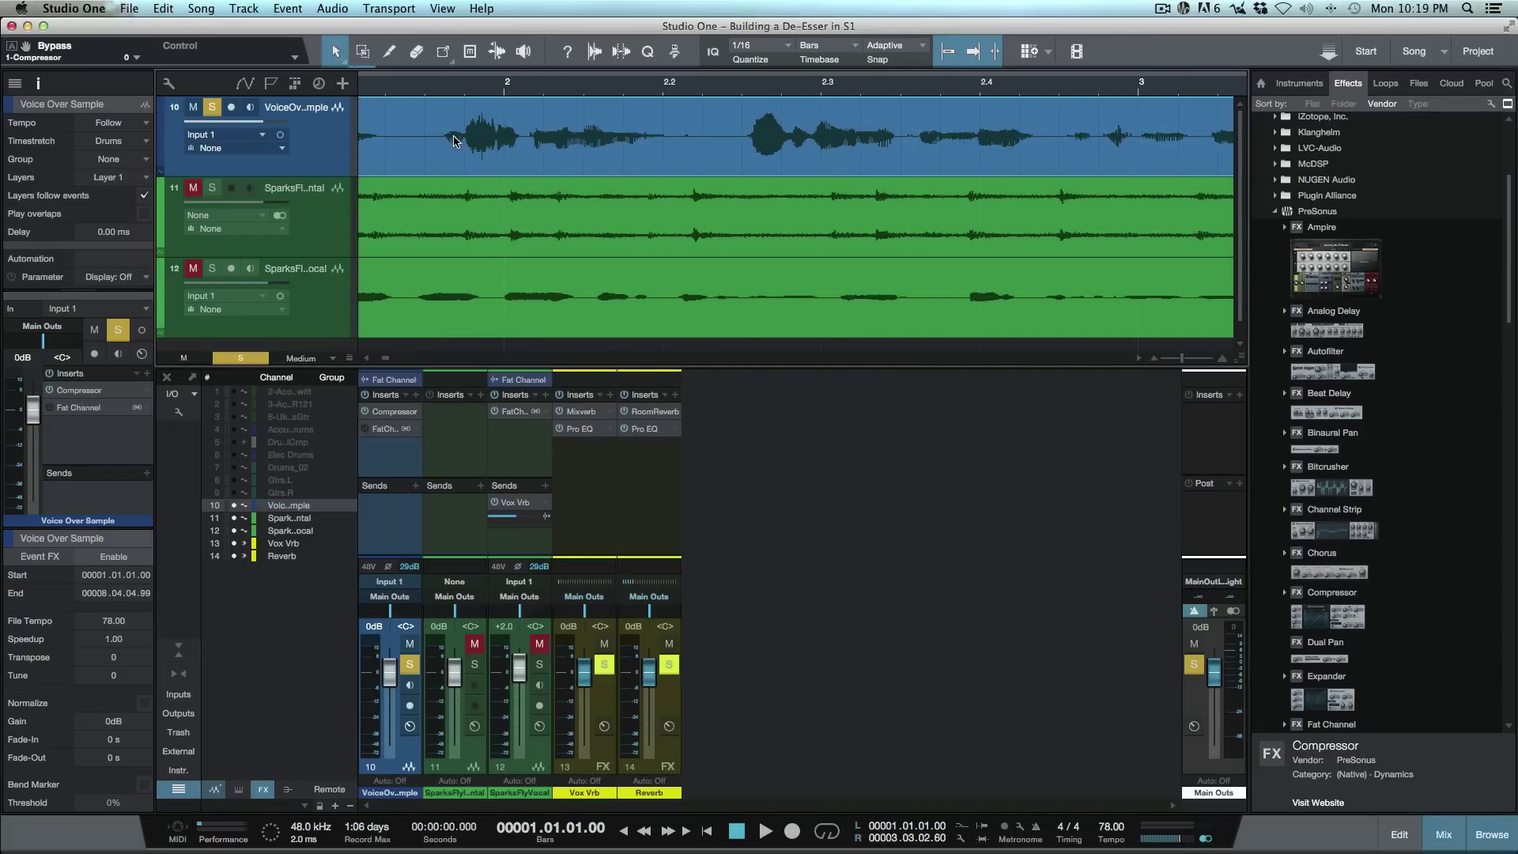
key("3")
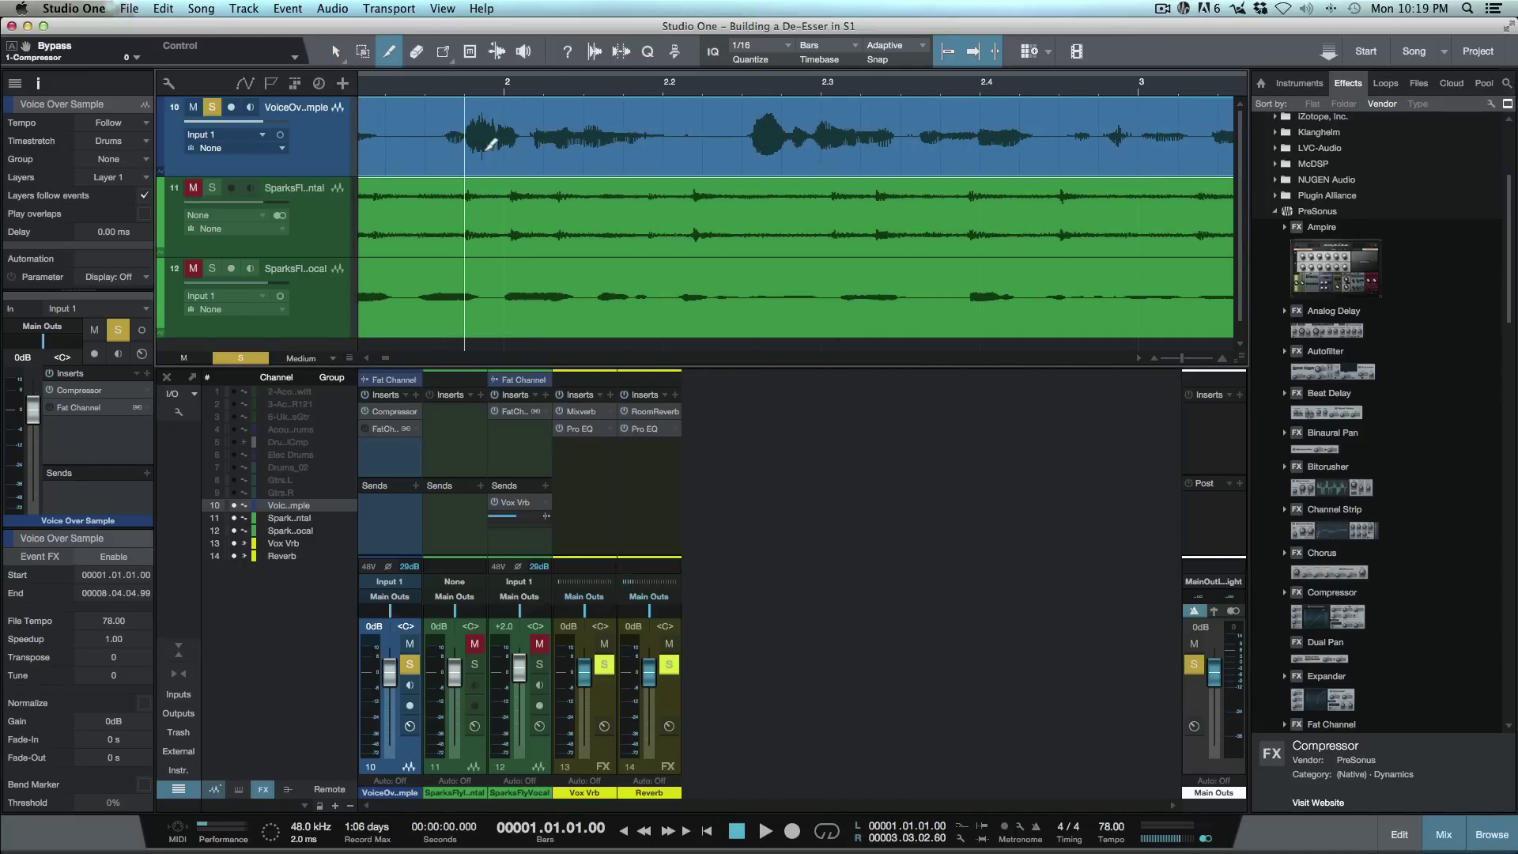
key("n")
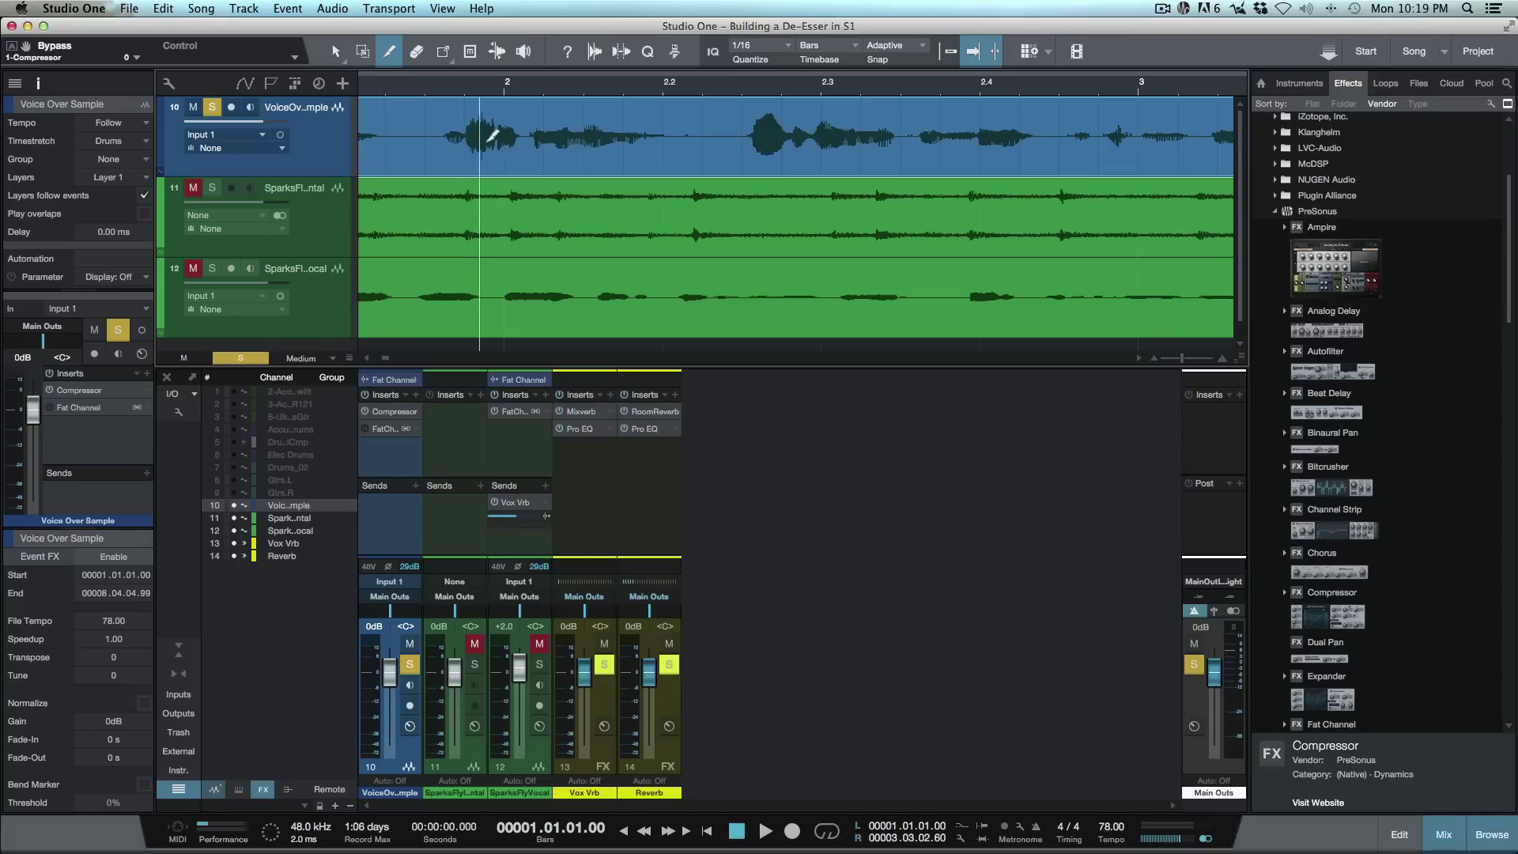
left_click(440, 128)
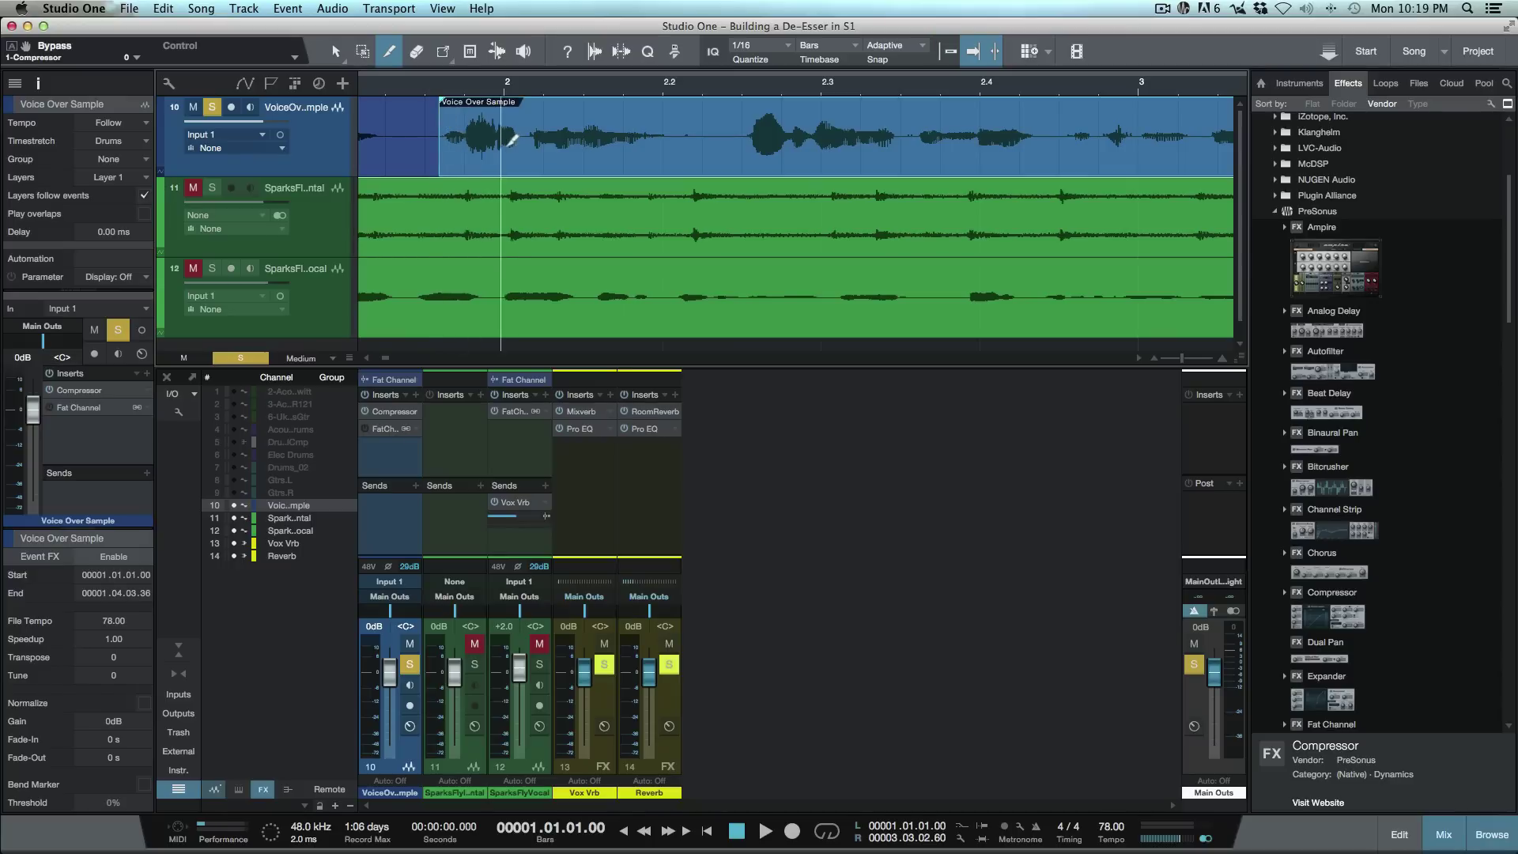
left_click(522, 126)
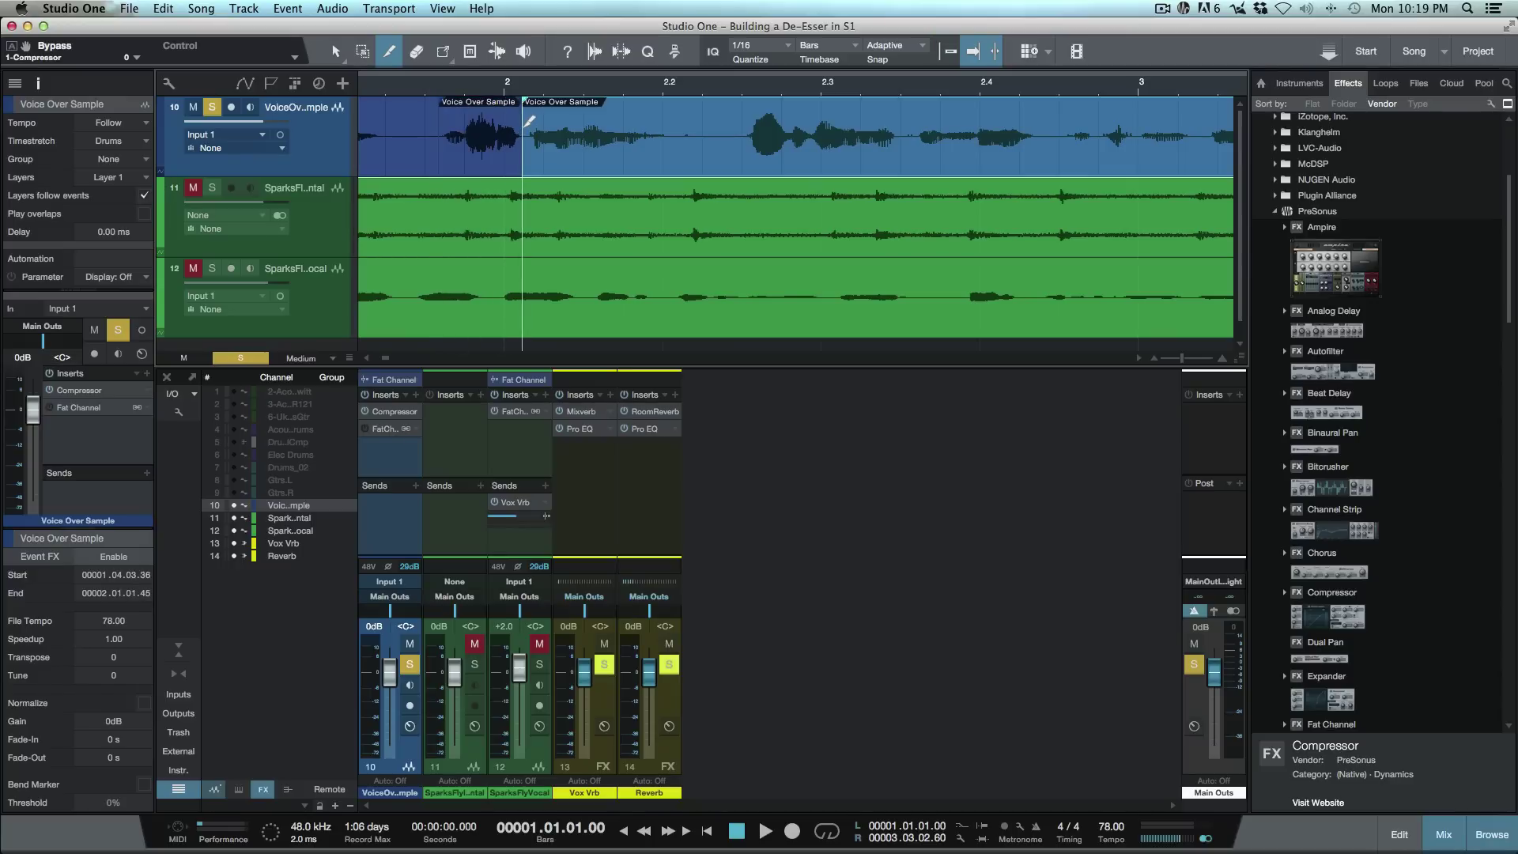
Step: Lower the isolated sibilant's gain about 4 dB, audition it, then undo back to one 0 dB clip
key("1")
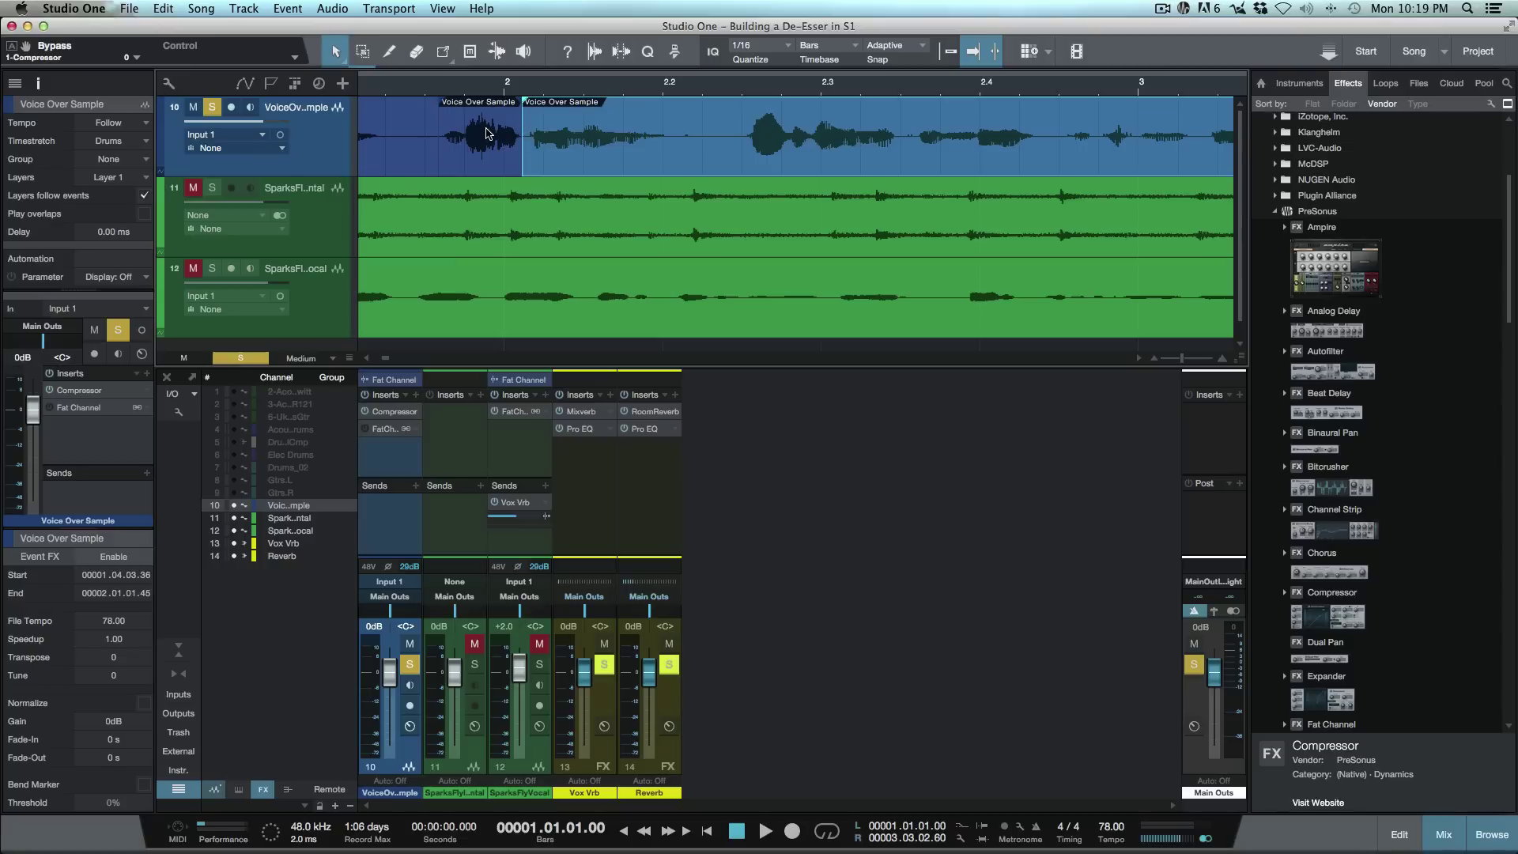
left_click(486, 127)
left_click_drag(482, 106, 481, 112)
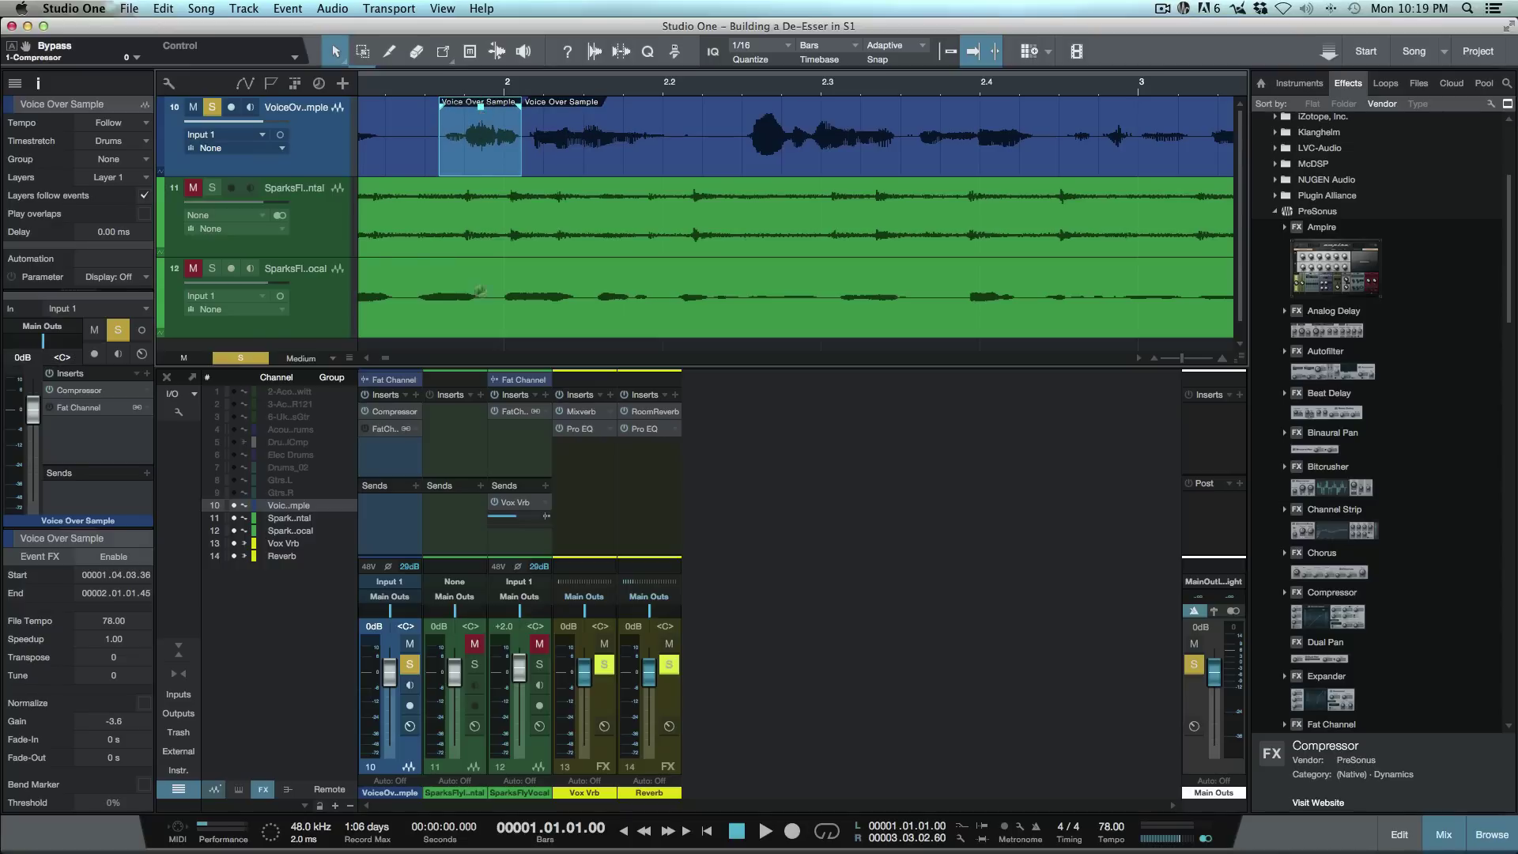
left_click(366, 415)
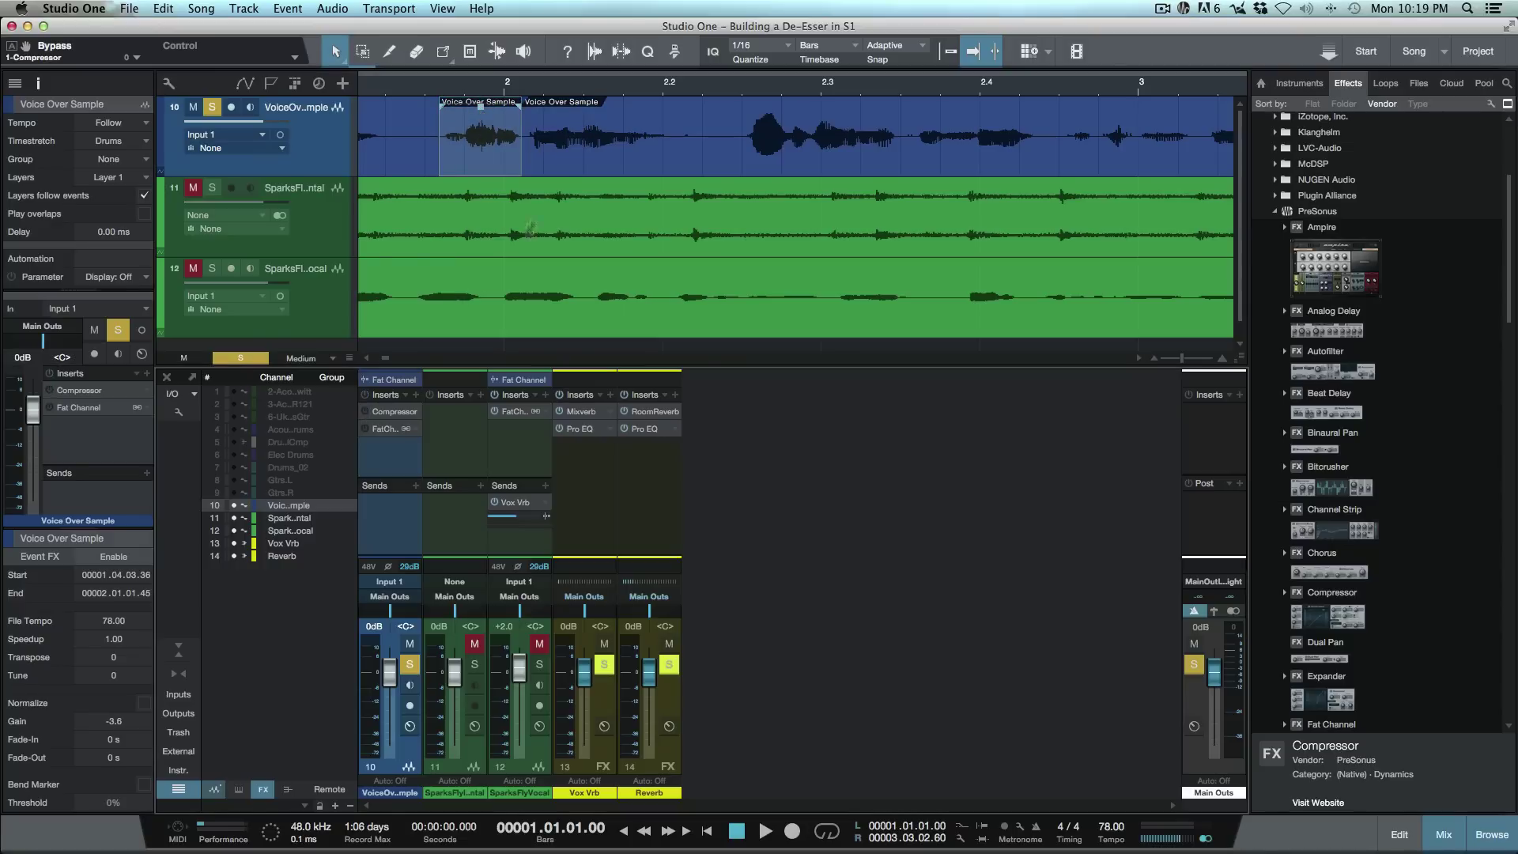
left_click(506, 161)
key("l")
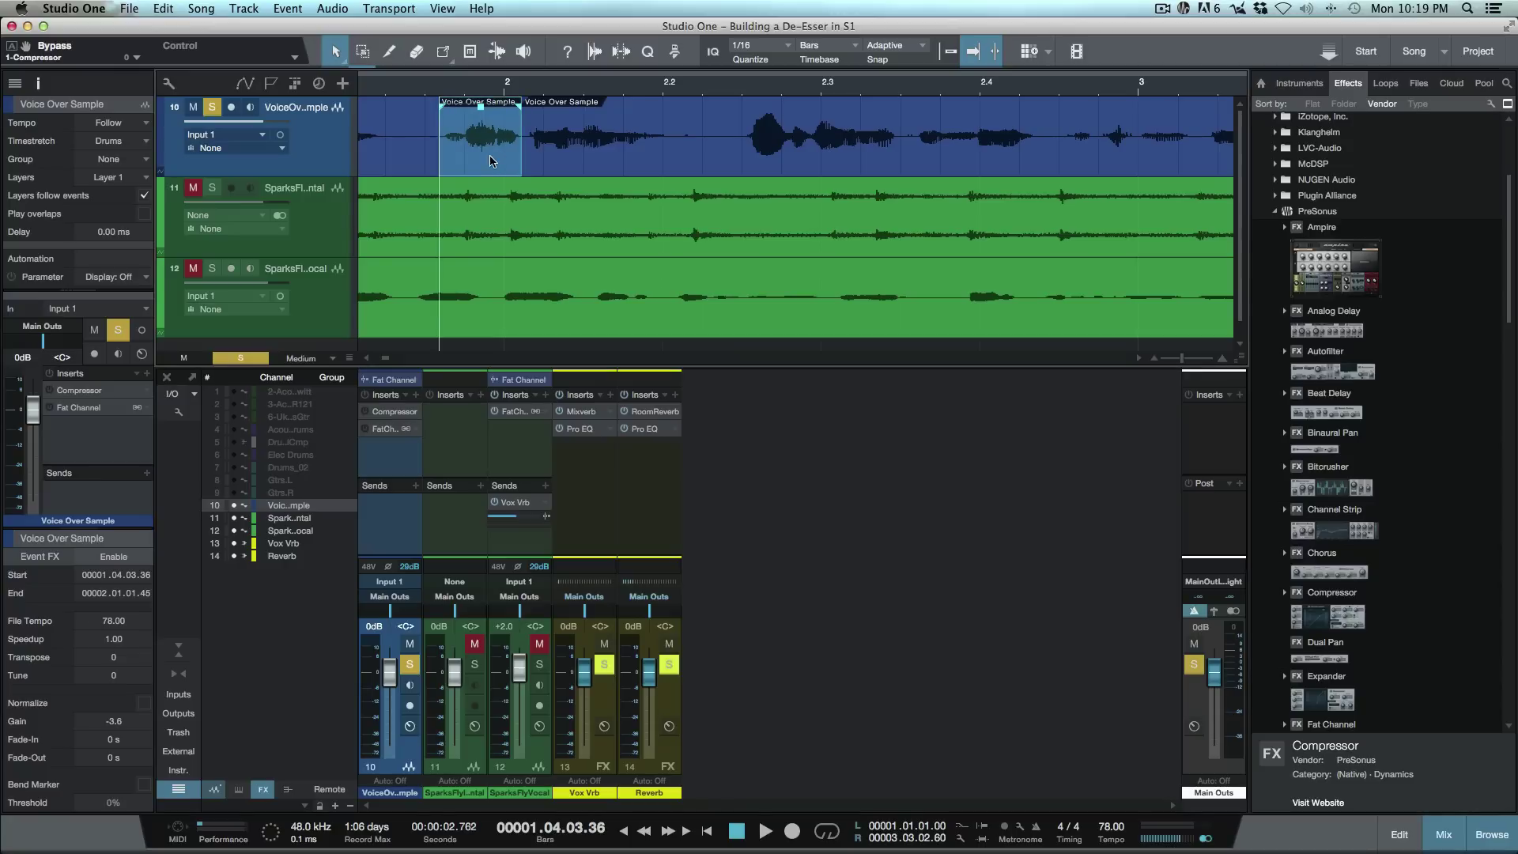
key("comma")
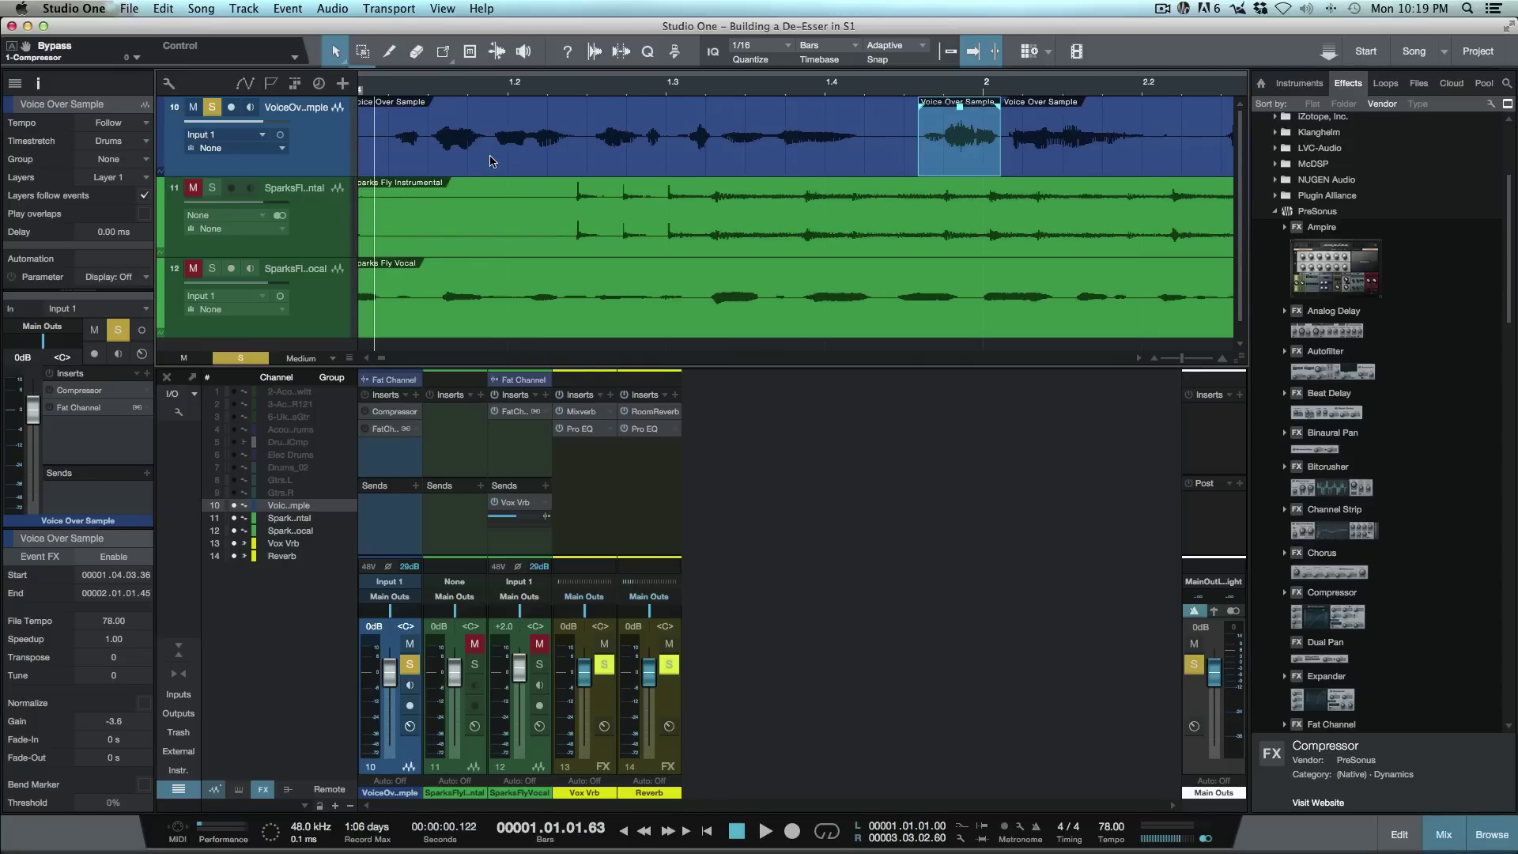
key("space")
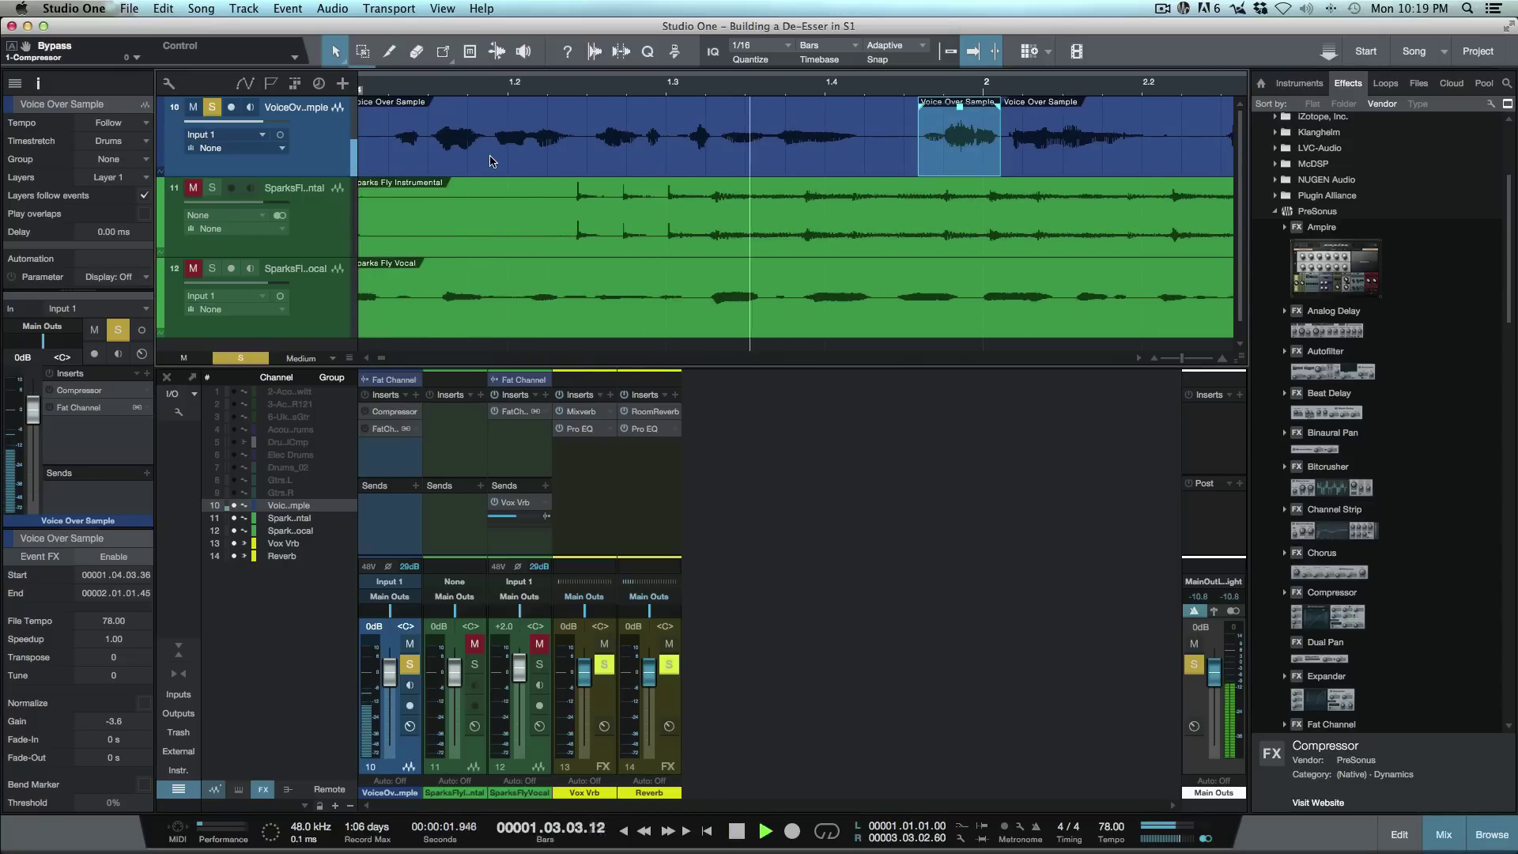
key("space")
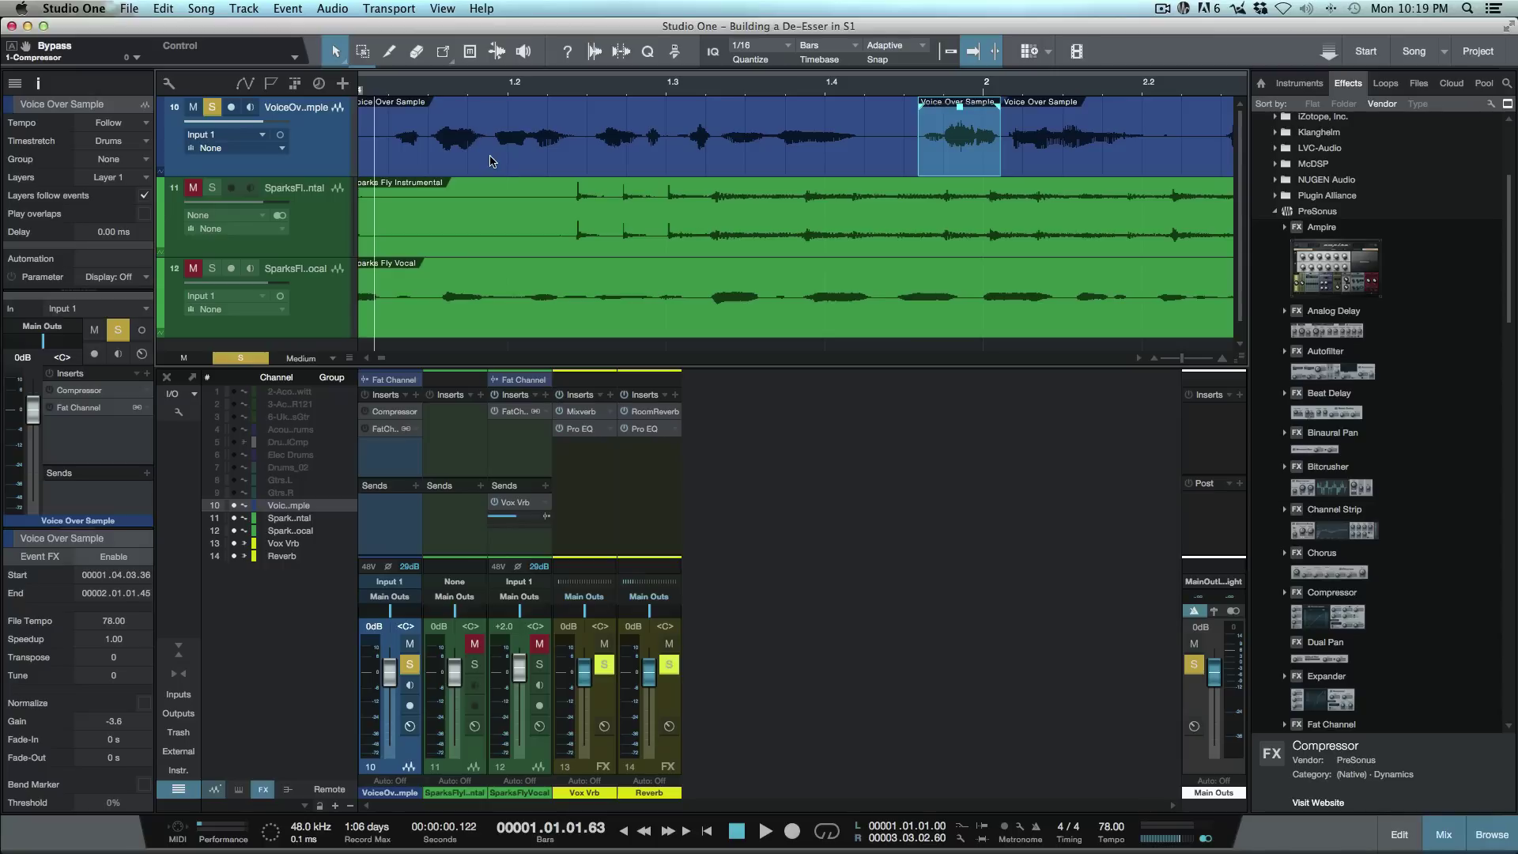
key("super+z")
key("super+z")
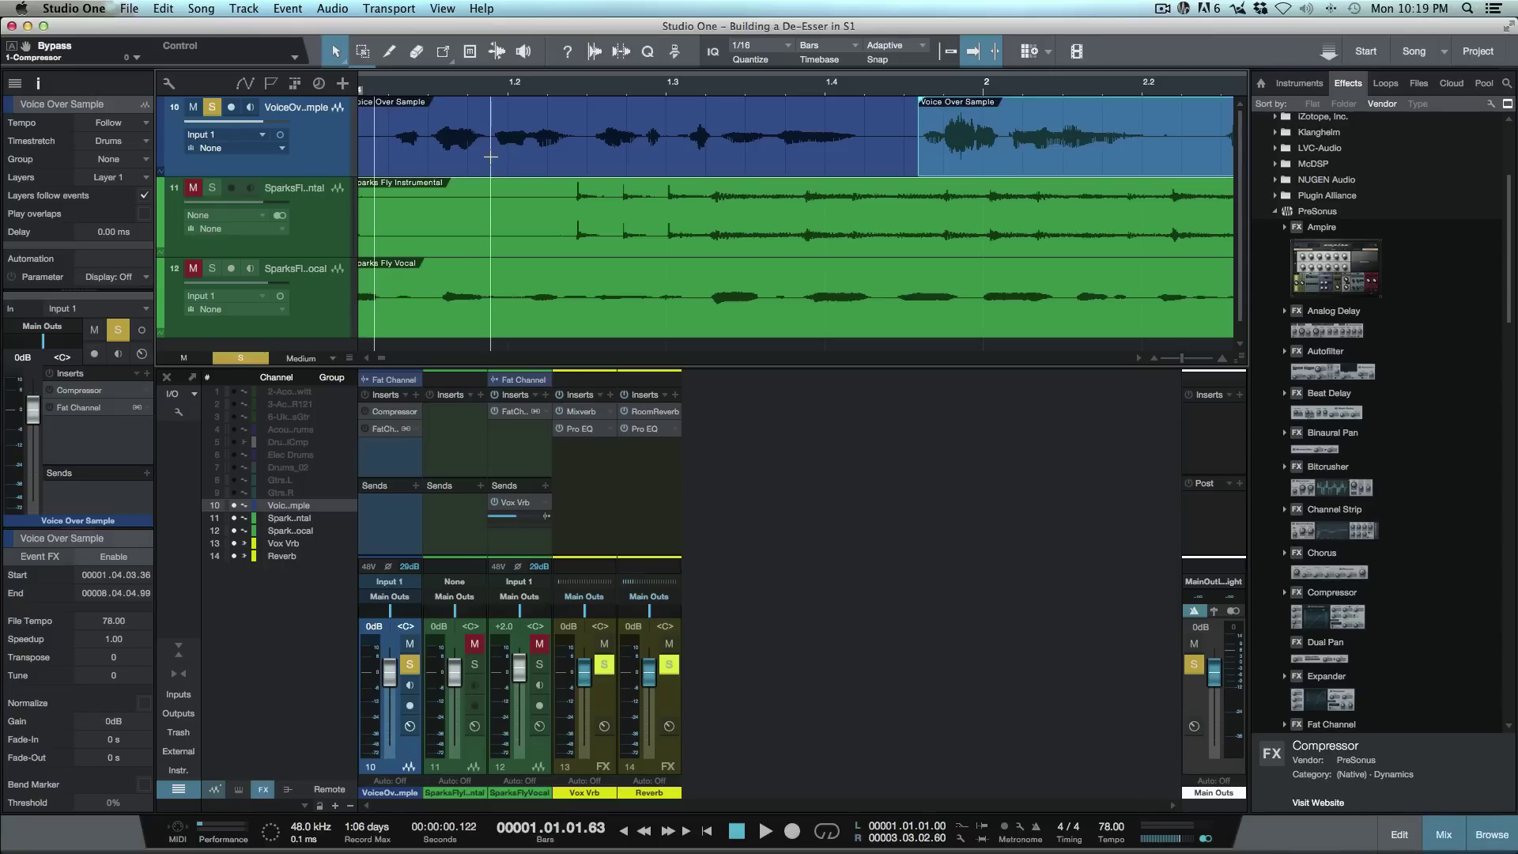
key("super+z")
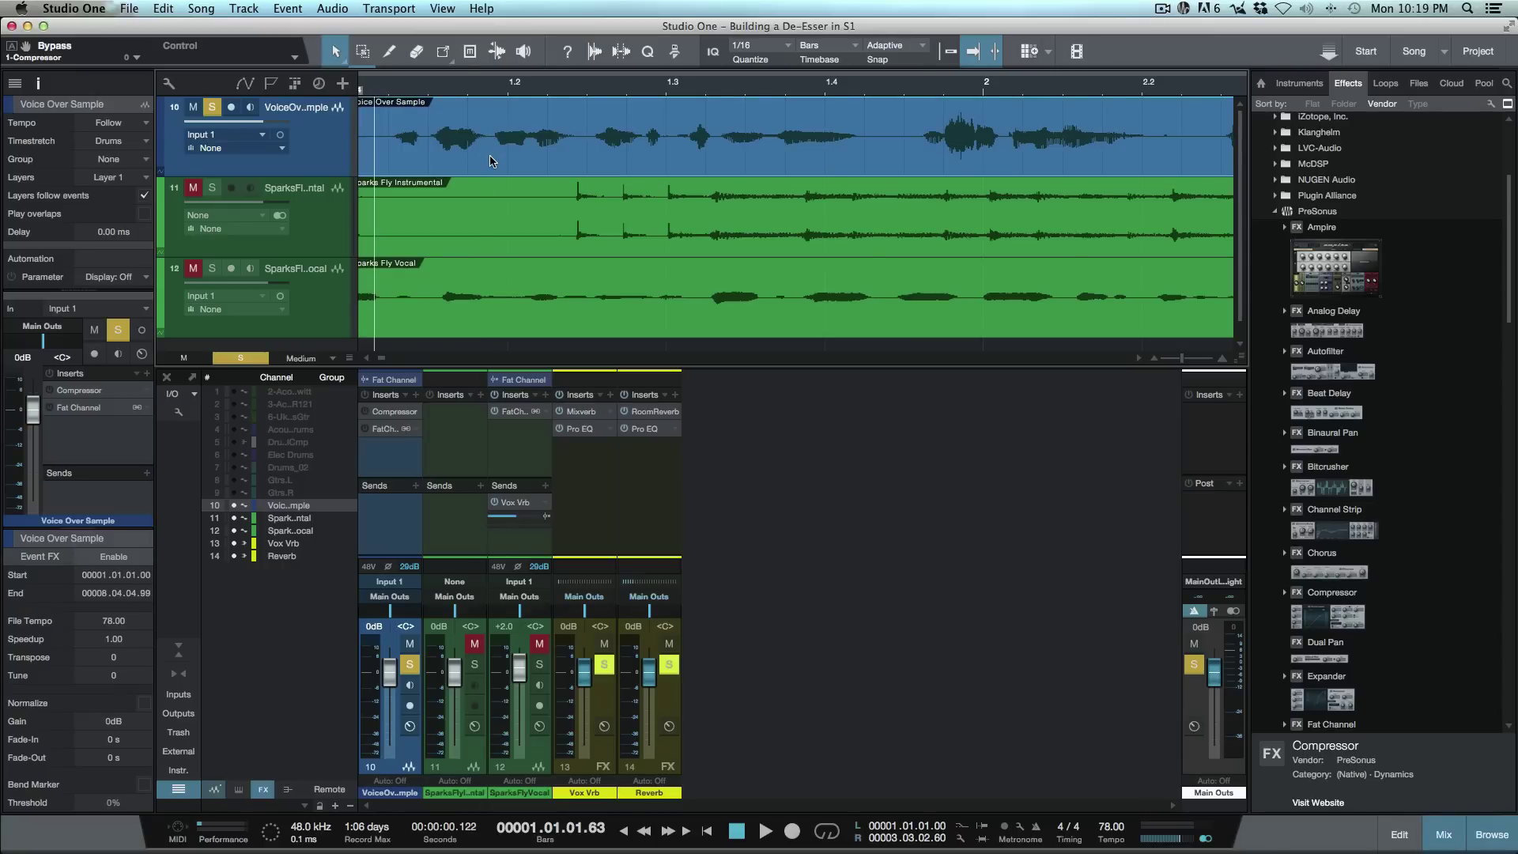
Step: Drag Multiband Dynamics from the Effects browser to the top of the Voice Over Sample inserts
key("w")
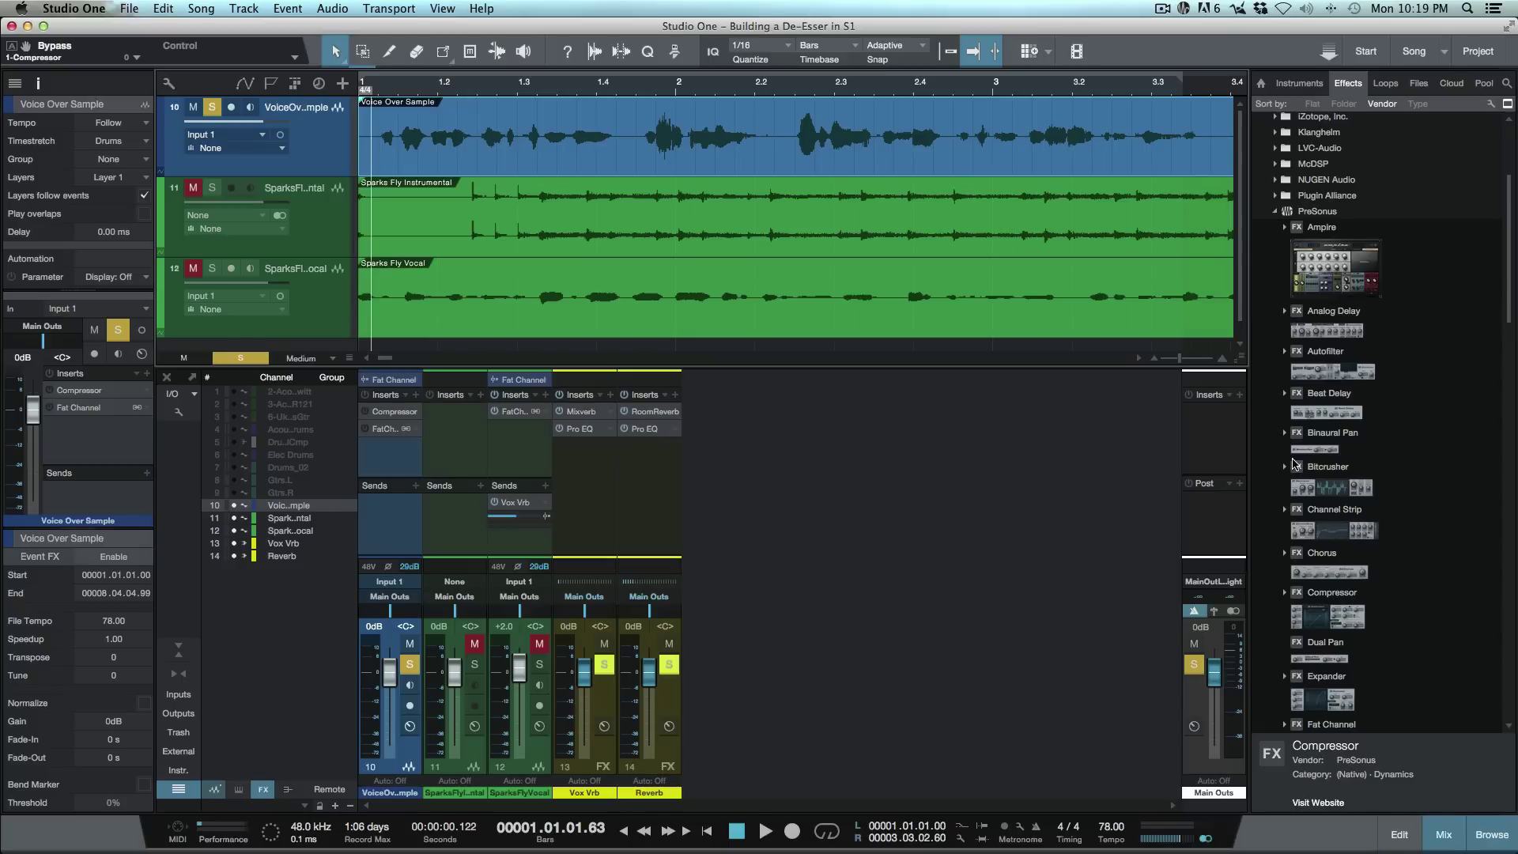
scroll(1331, 452, "down", 10)
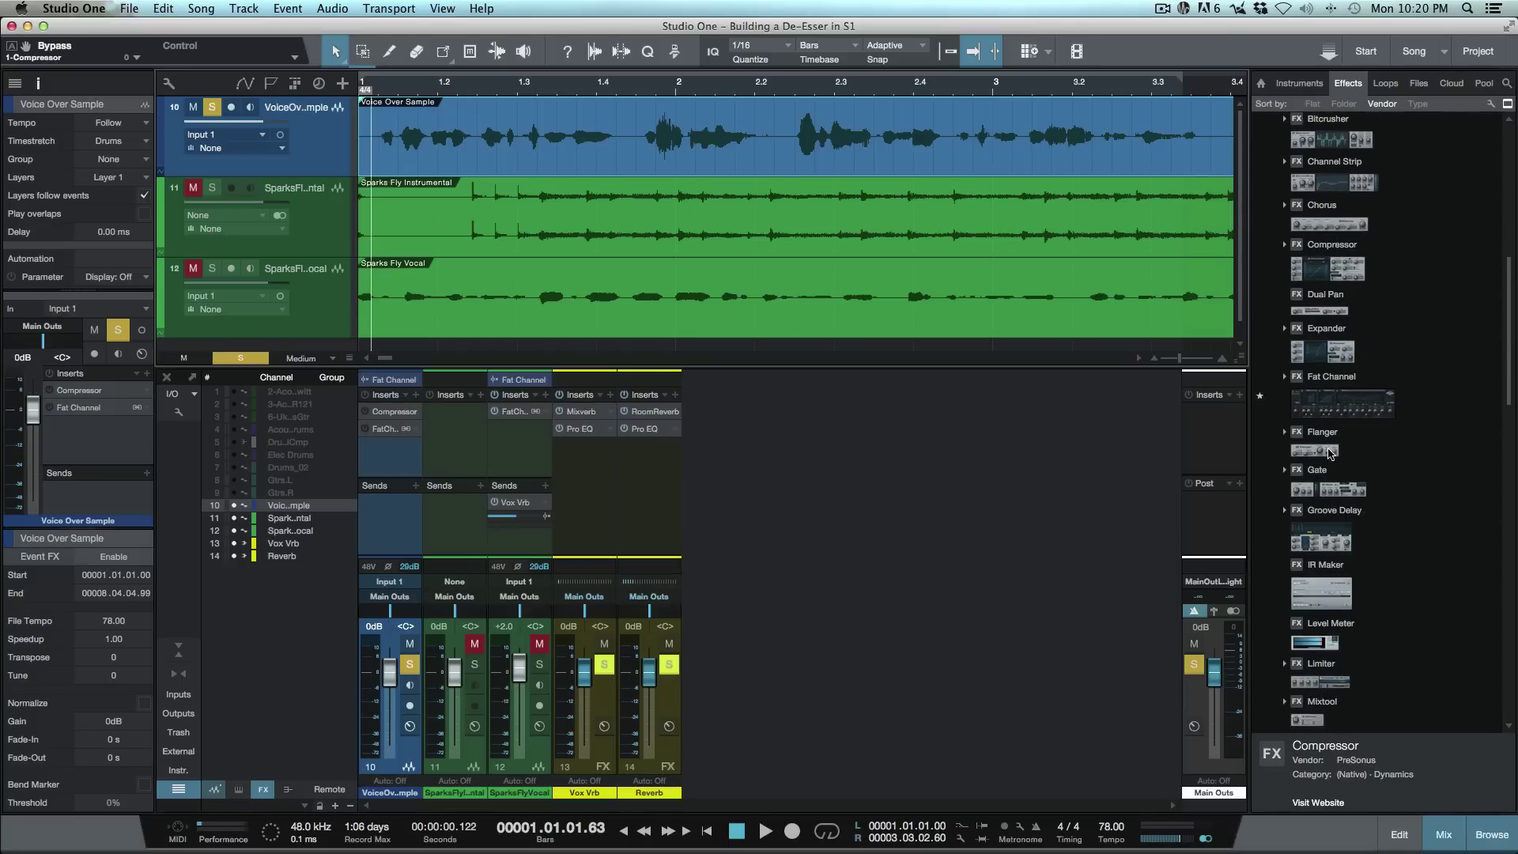
scroll(1329, 452, "down", 8)
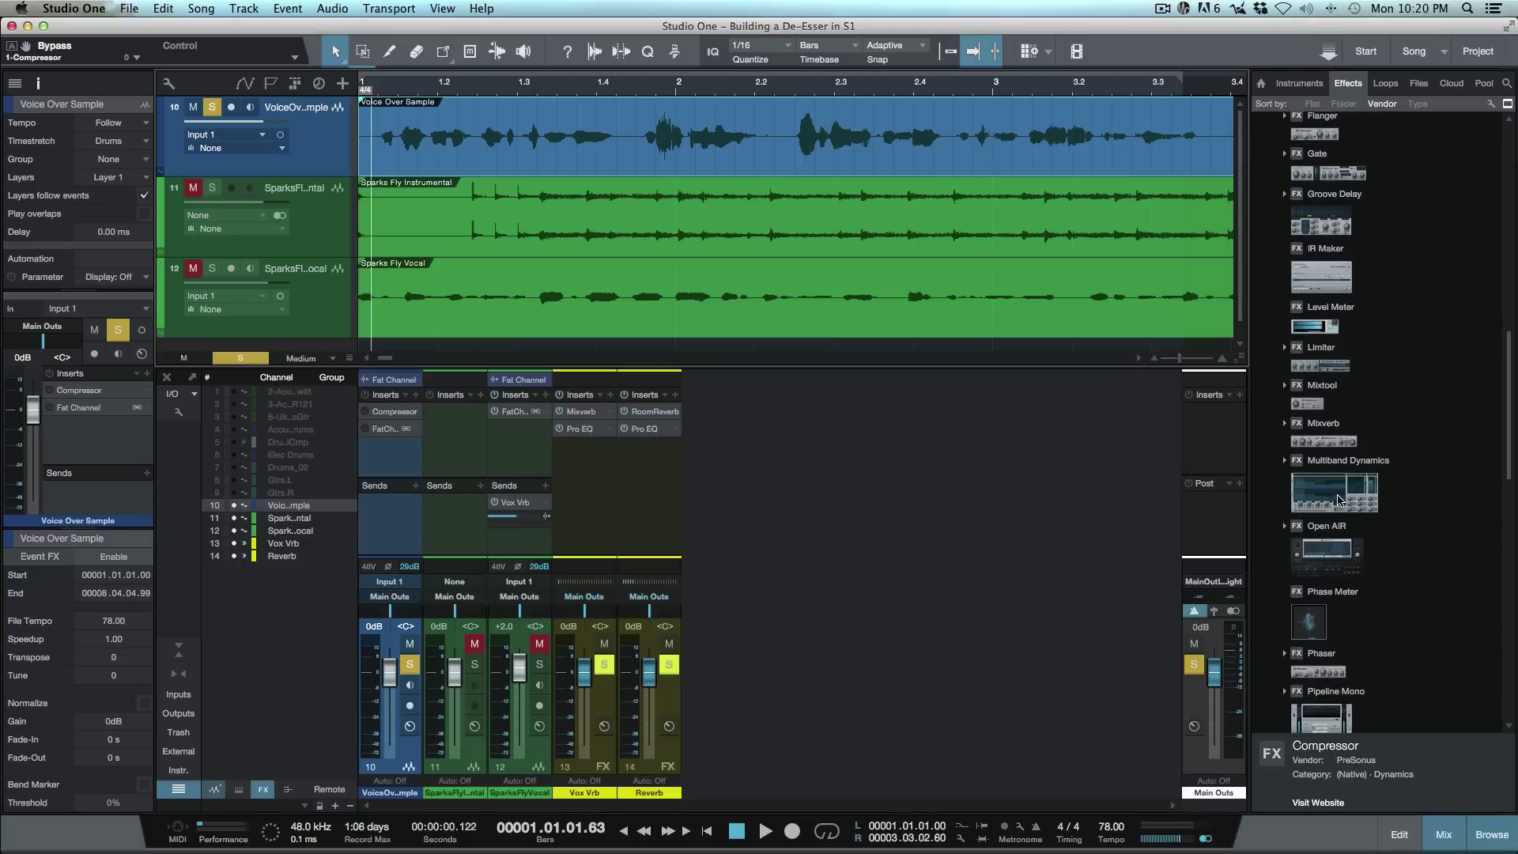
left_click(1338, 499)
left_click_drag(1148, 500, 397, 408)
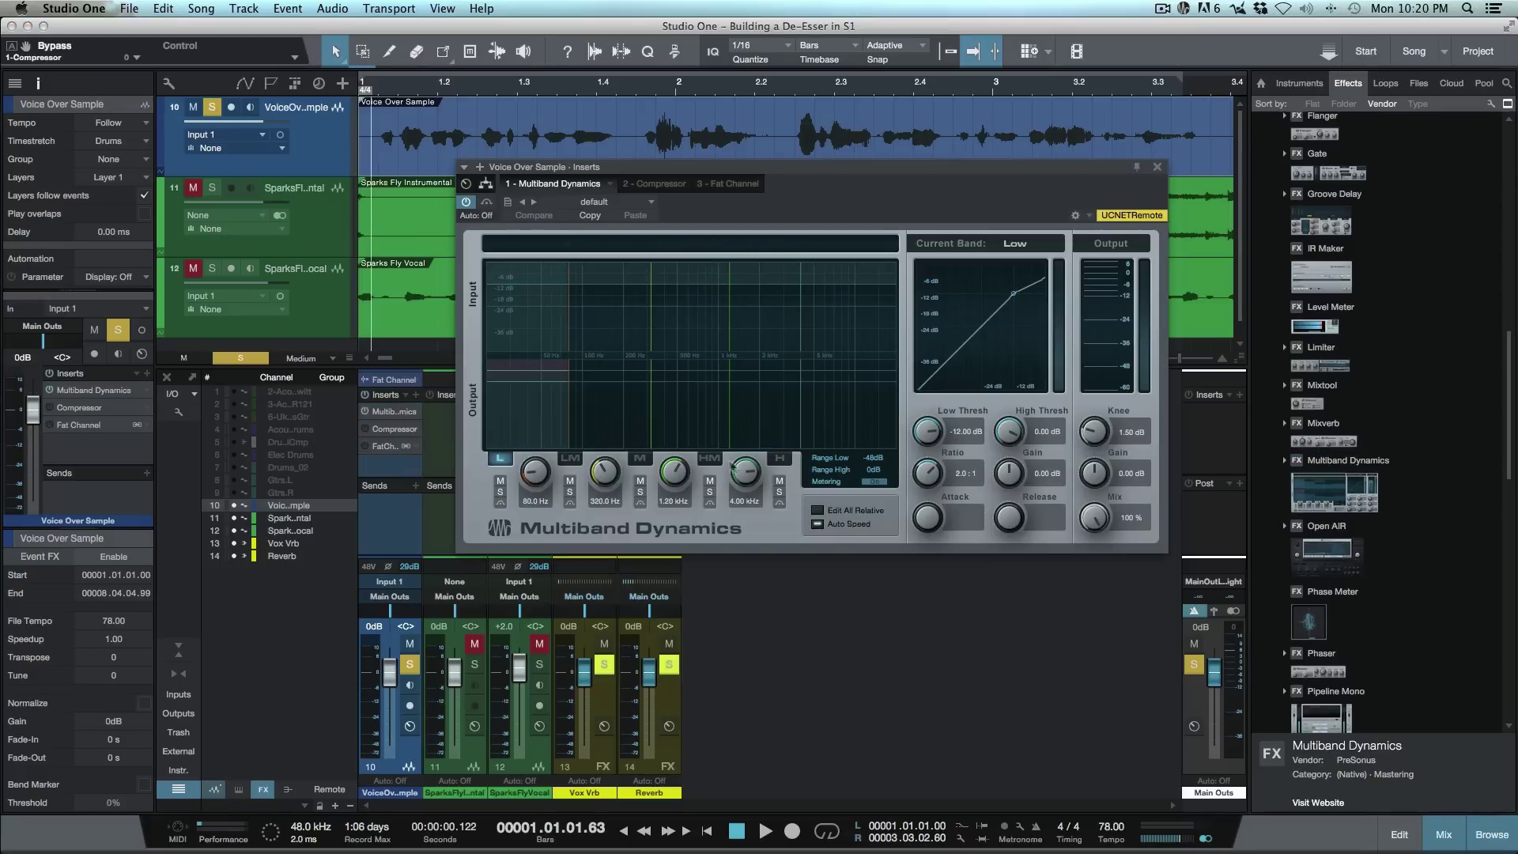
Step: Solo the High Mid and High bands to listen, then lower the High crossover from 4.00 kHz to 3.26 kHz
left_click(709, 459)
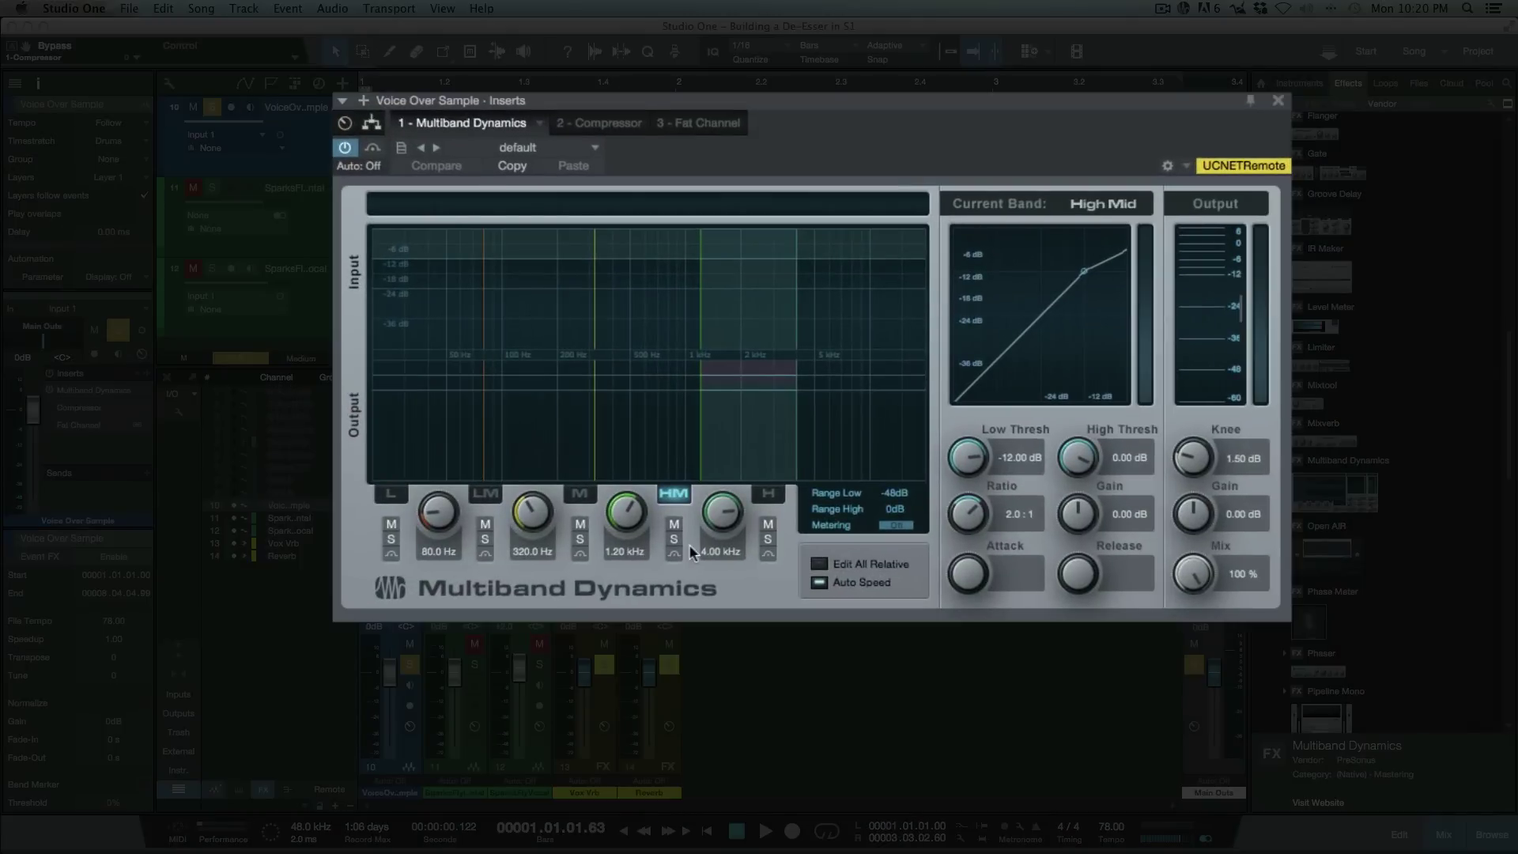
left_click(673, 541)
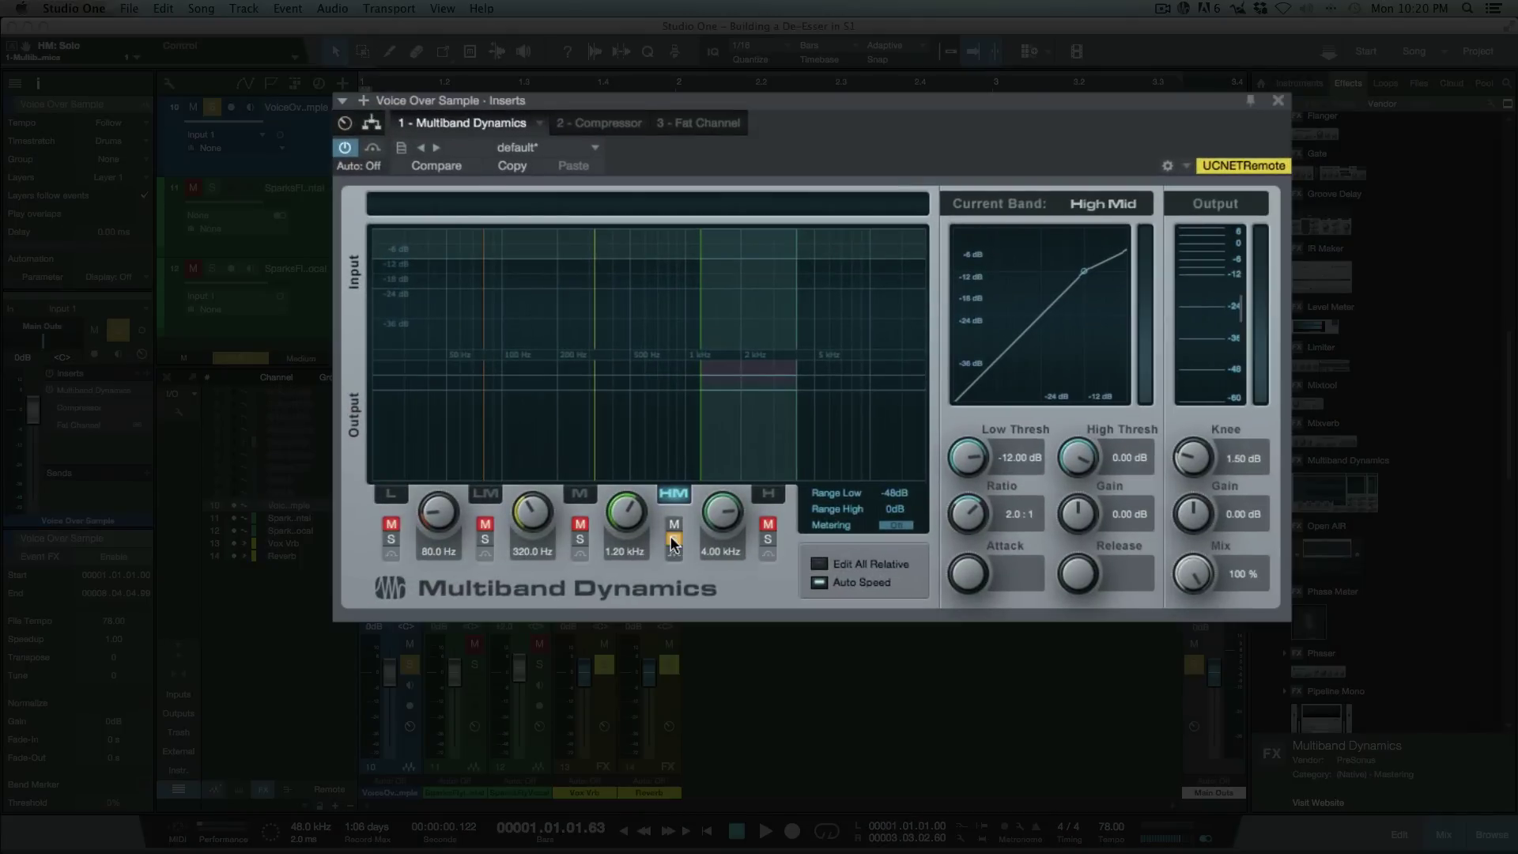
left_click(673, 540)
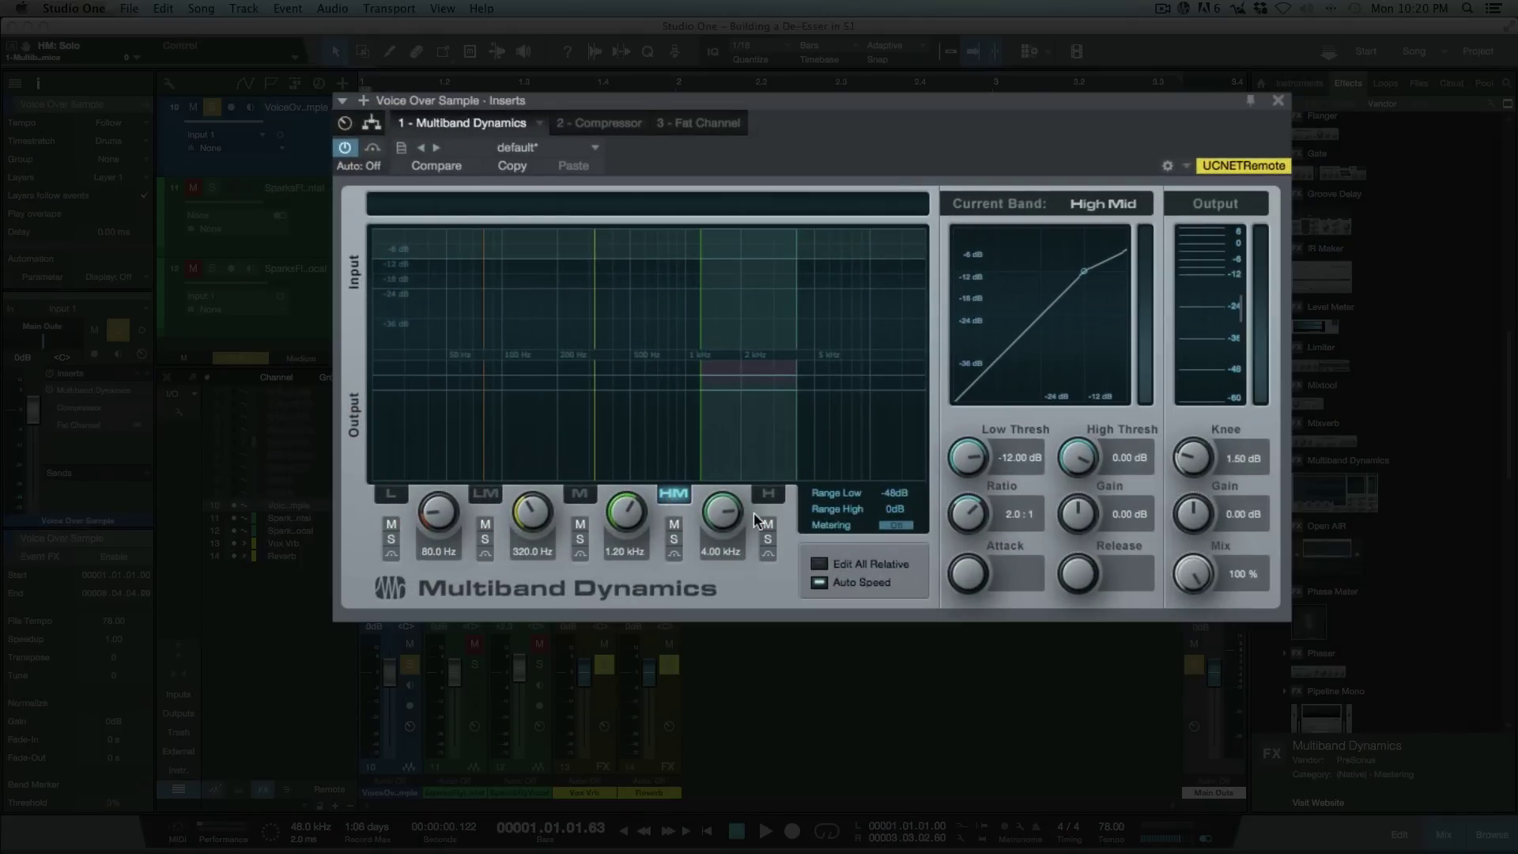
left_click(778, 494)
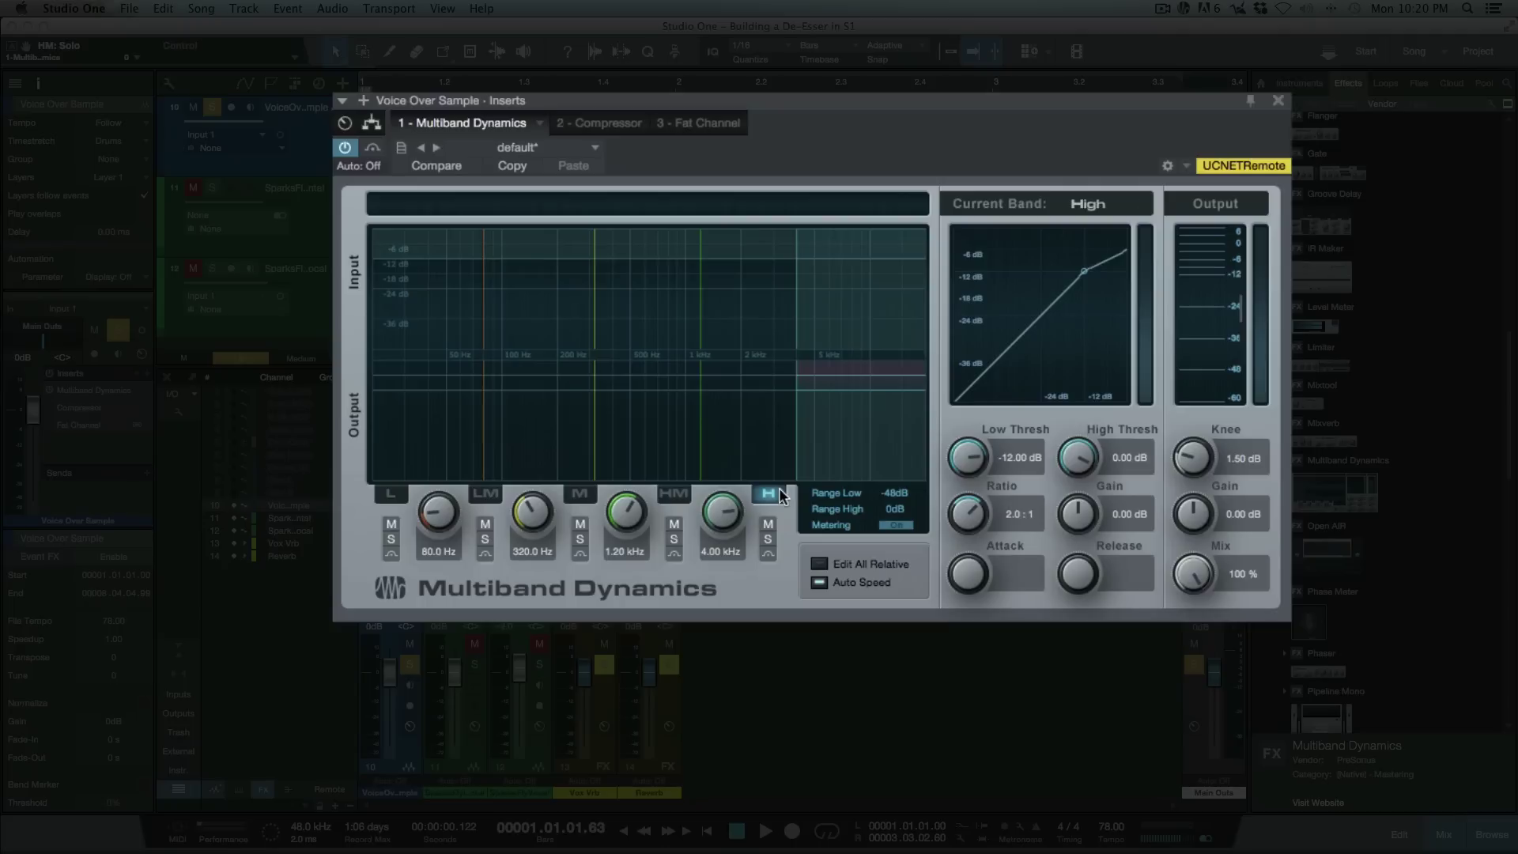
left_click(769, 540)
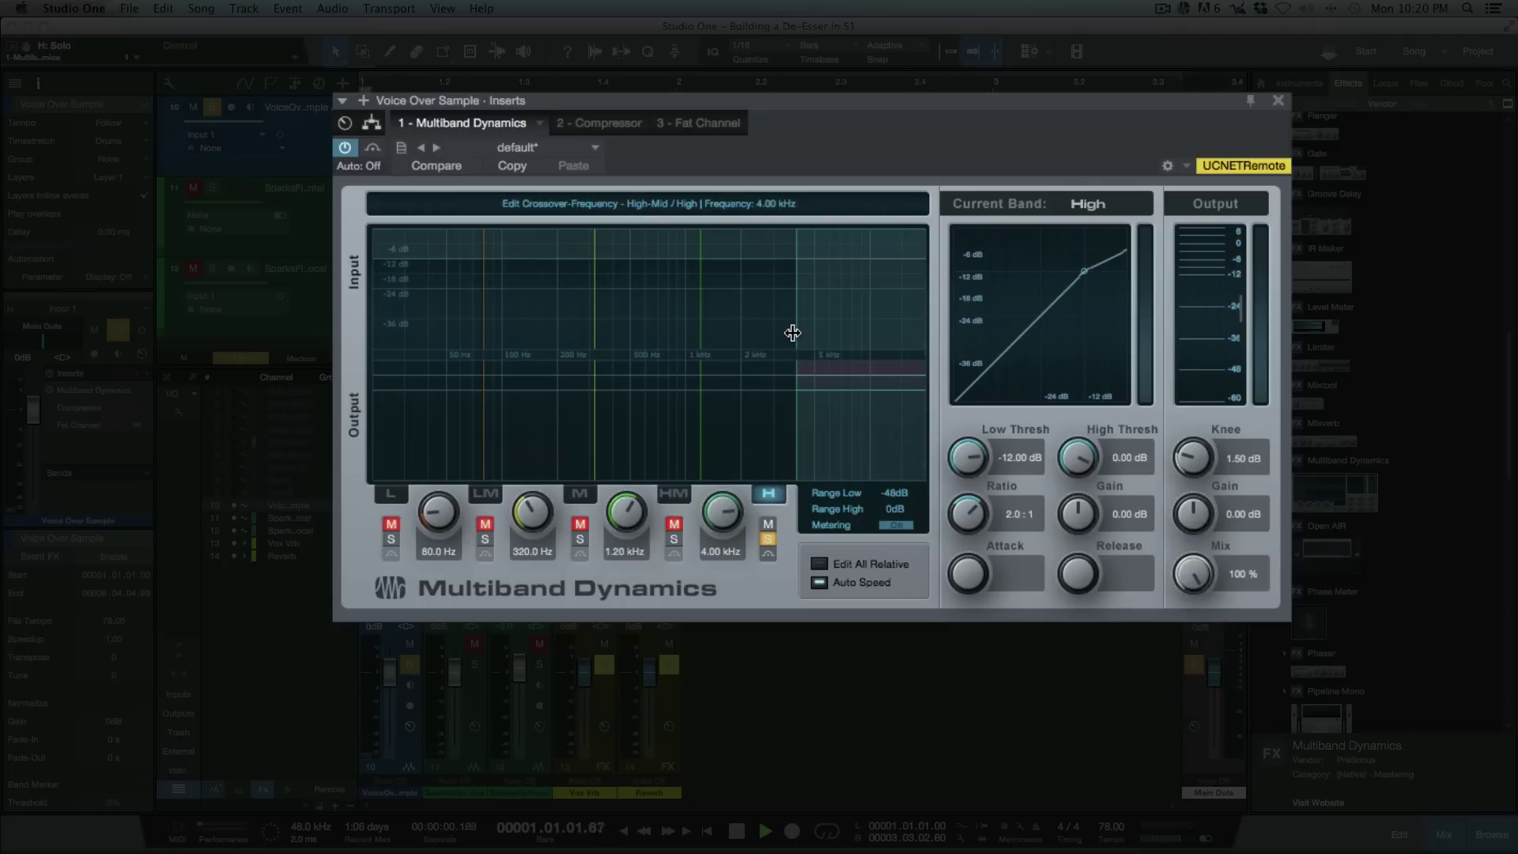
left_click_drag(792, 333, 776, 332)
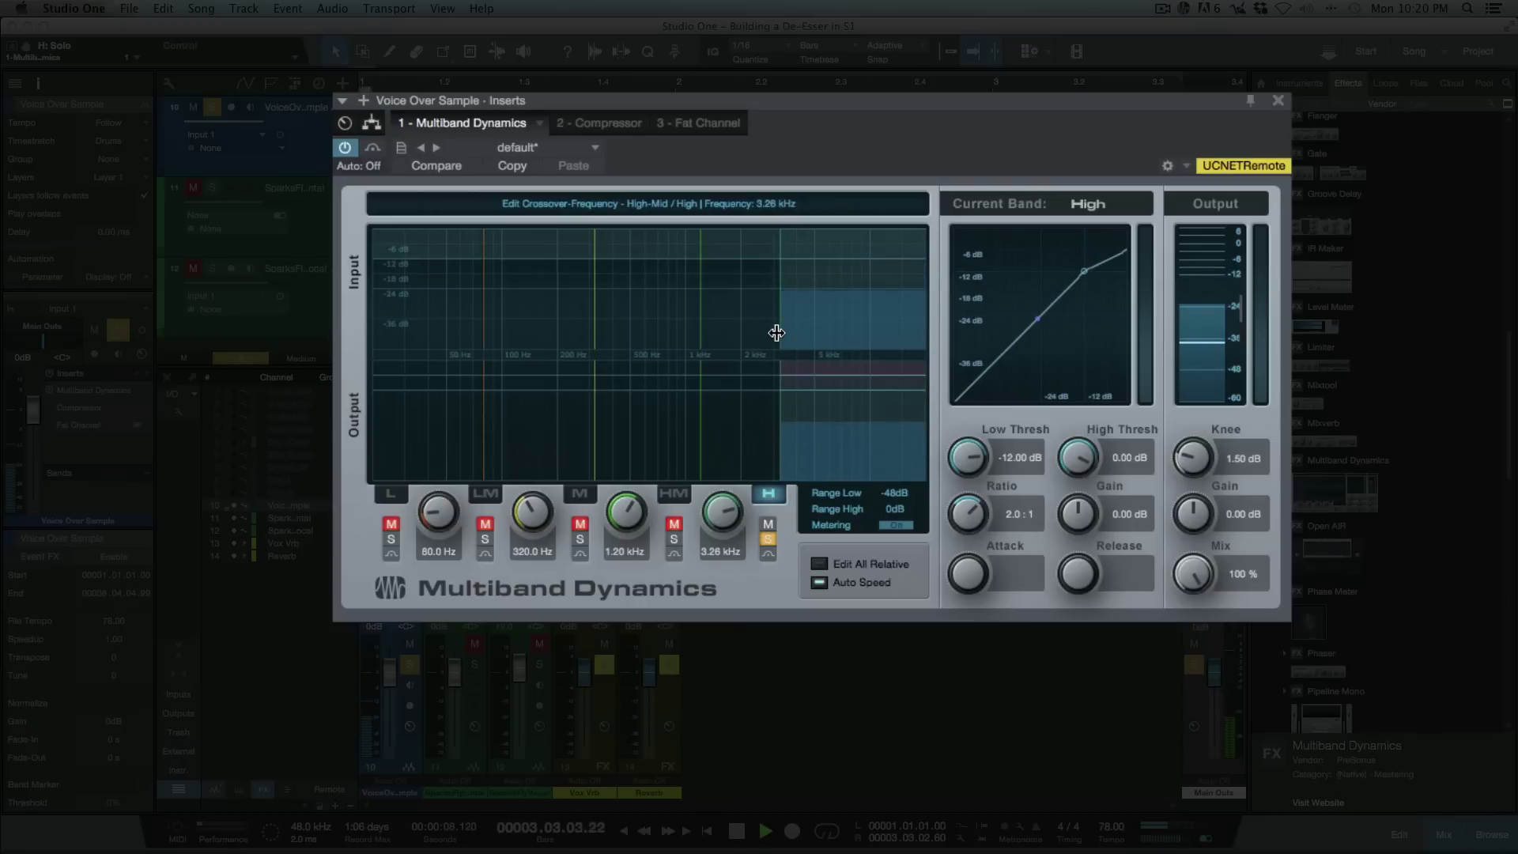
key("space")
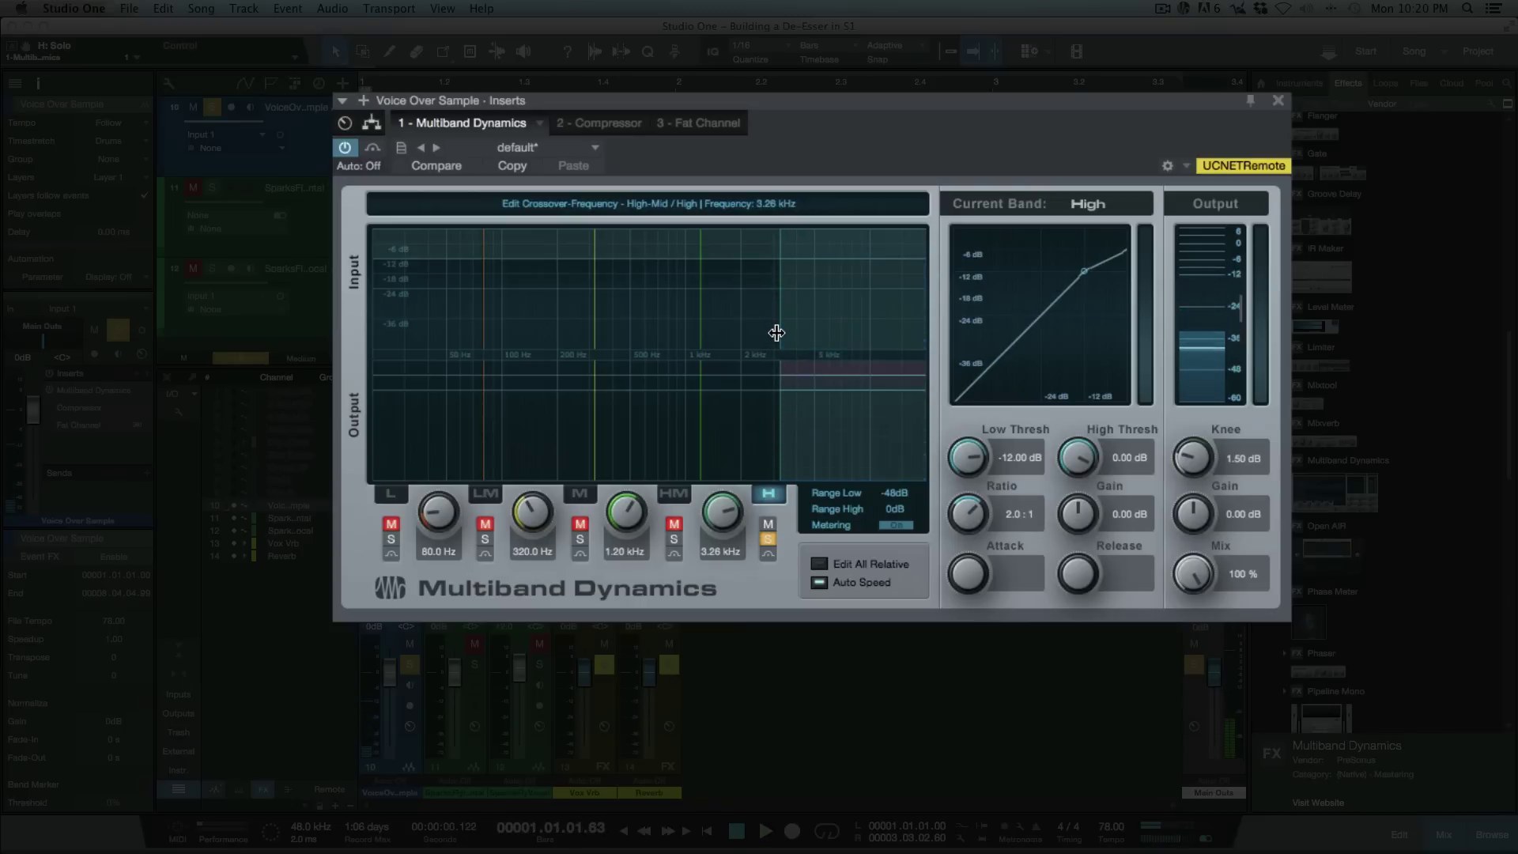
Step: With the High band soloed, set ratio 2.9:1, knee 2.58 dB and low threshold -14.70 dB
left_click(766, 539)
left_click_drag(971, 514, 972, 503)
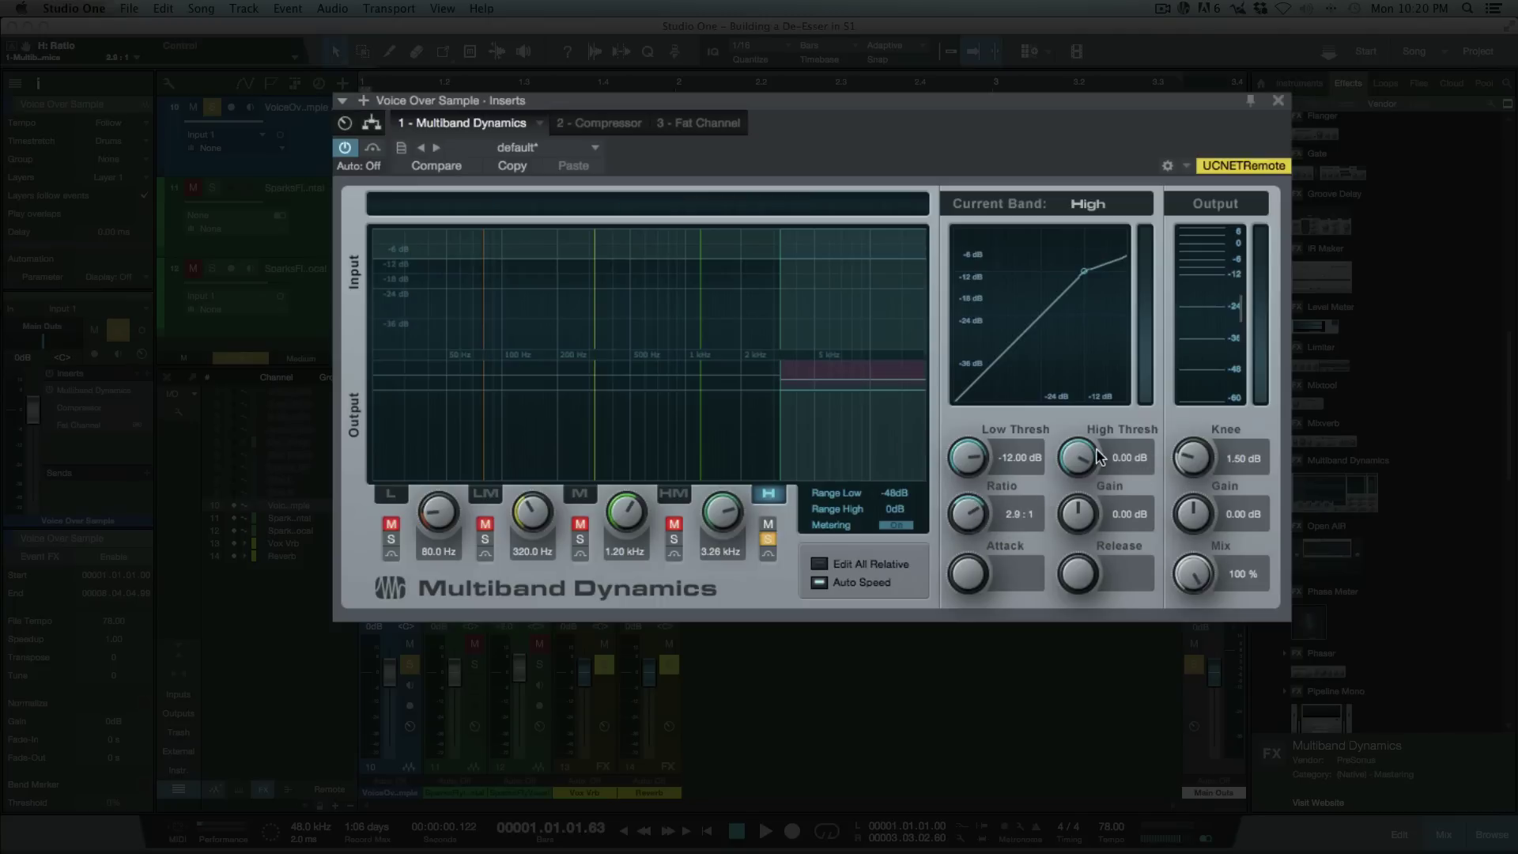
left_click_drag(1192, 460, 1191, 432)
mouse_move(978, 460)
left_mouse_down()
mouse_move(968, 486)
mouse_move(965, 473)
left_mouse_up()
key("space")
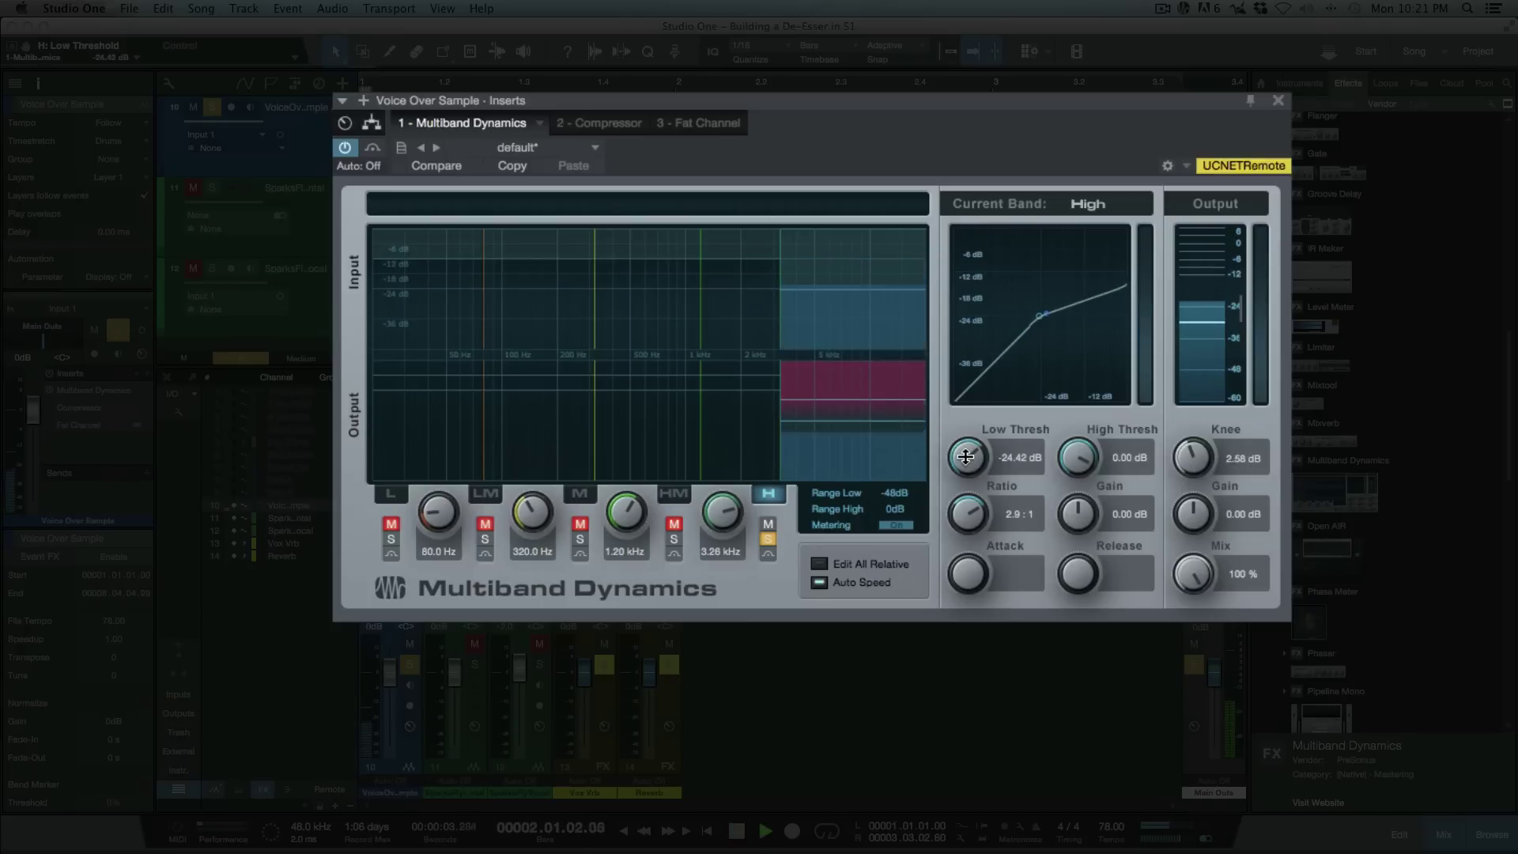
mouse_move(966, 457)
left_mouse_down()
mouse_move(981, 431)
mouse_move(973, 467)
left_mouse_up()
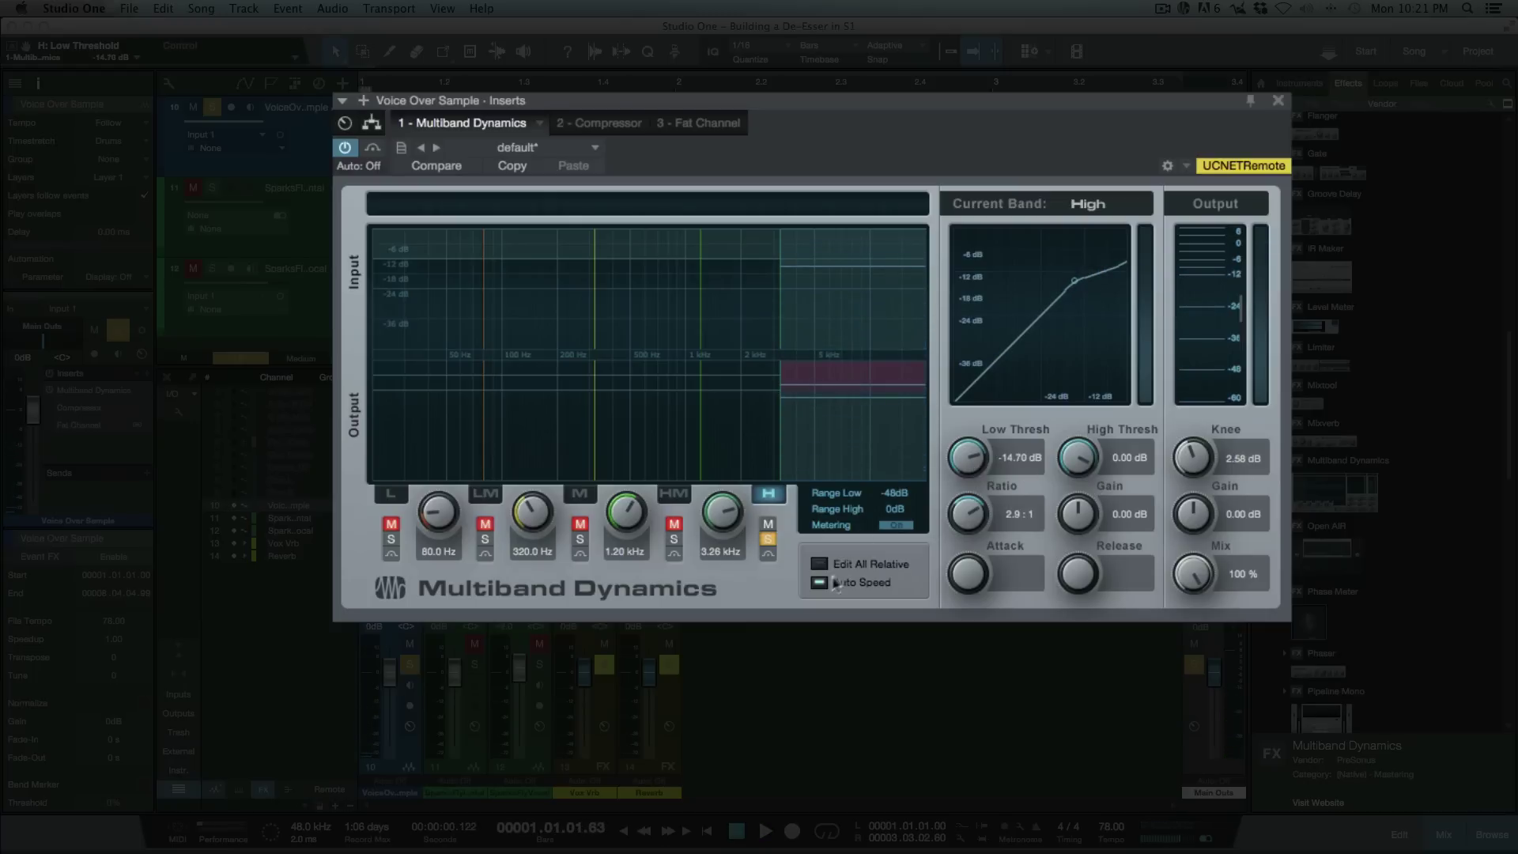
Step: Unsolo the High band, compare playback with Multiband Dynamics bypassed, then close its window
left_click(766, 542)
key("space")
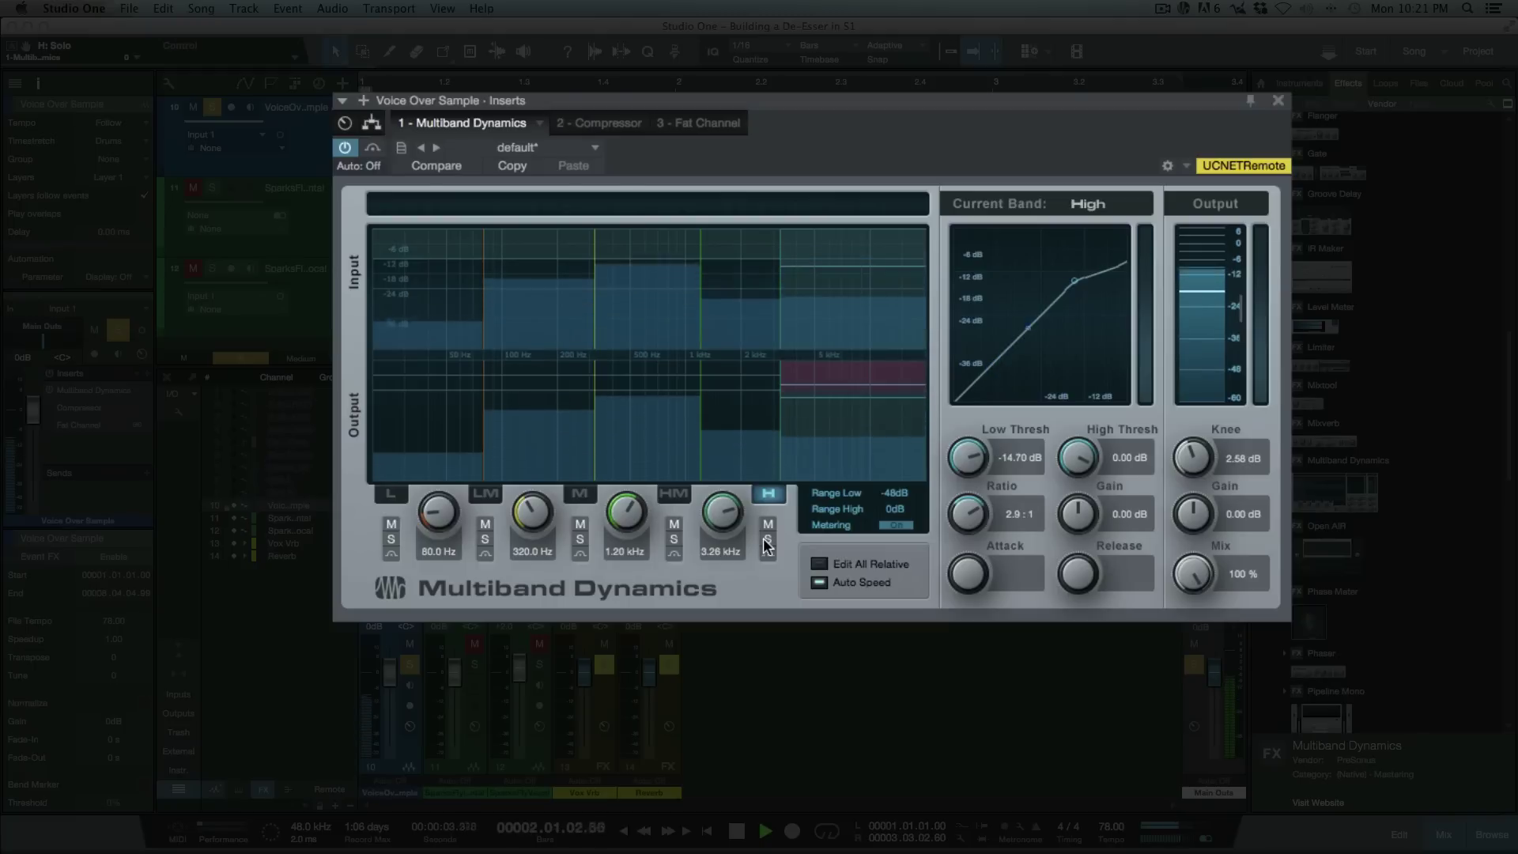
key("space")
left_click(373, 148)
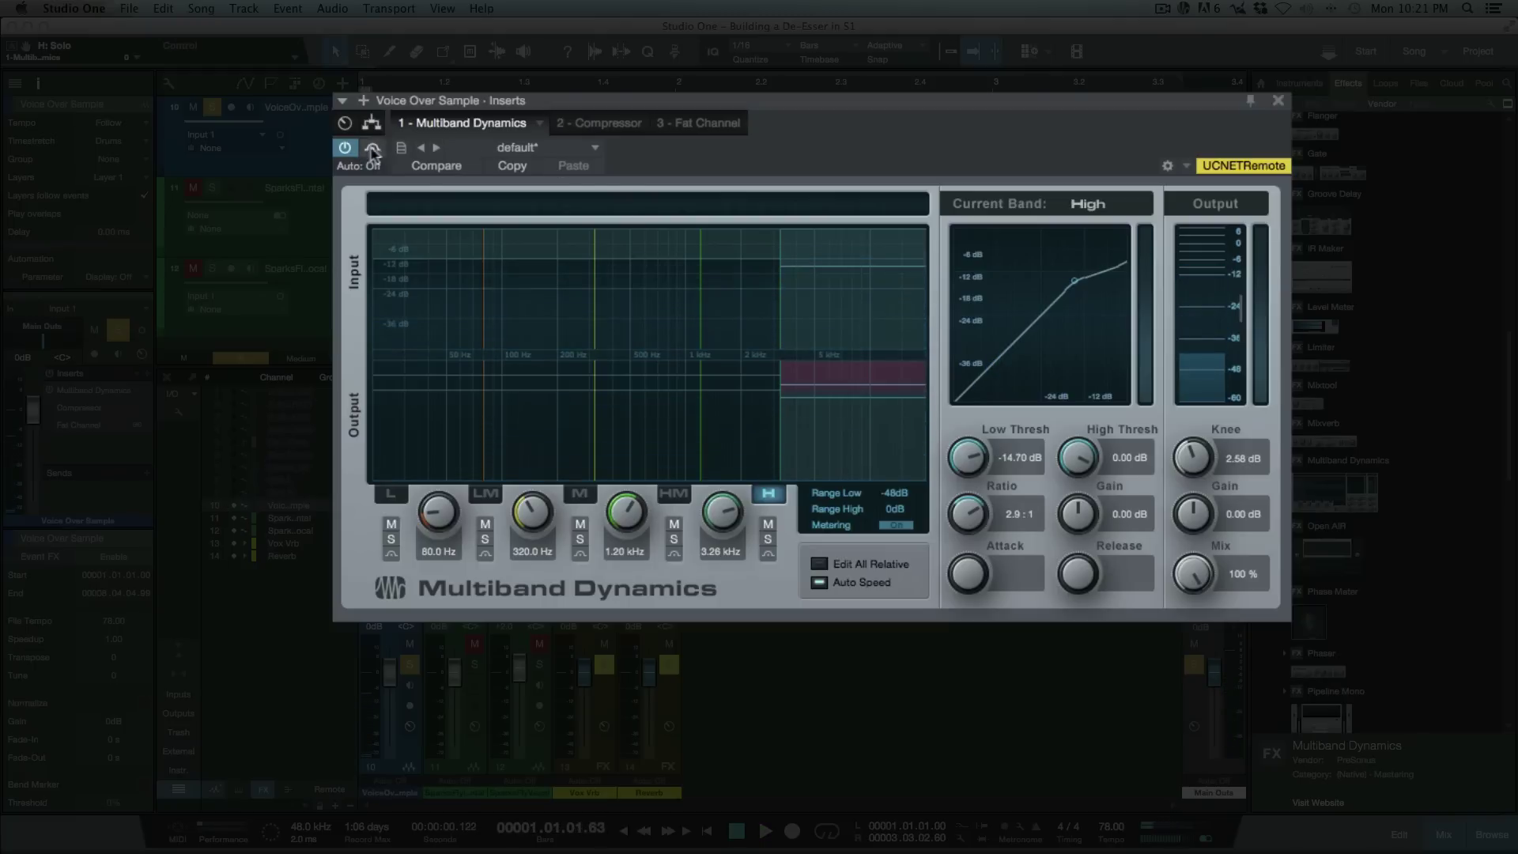
key("space")
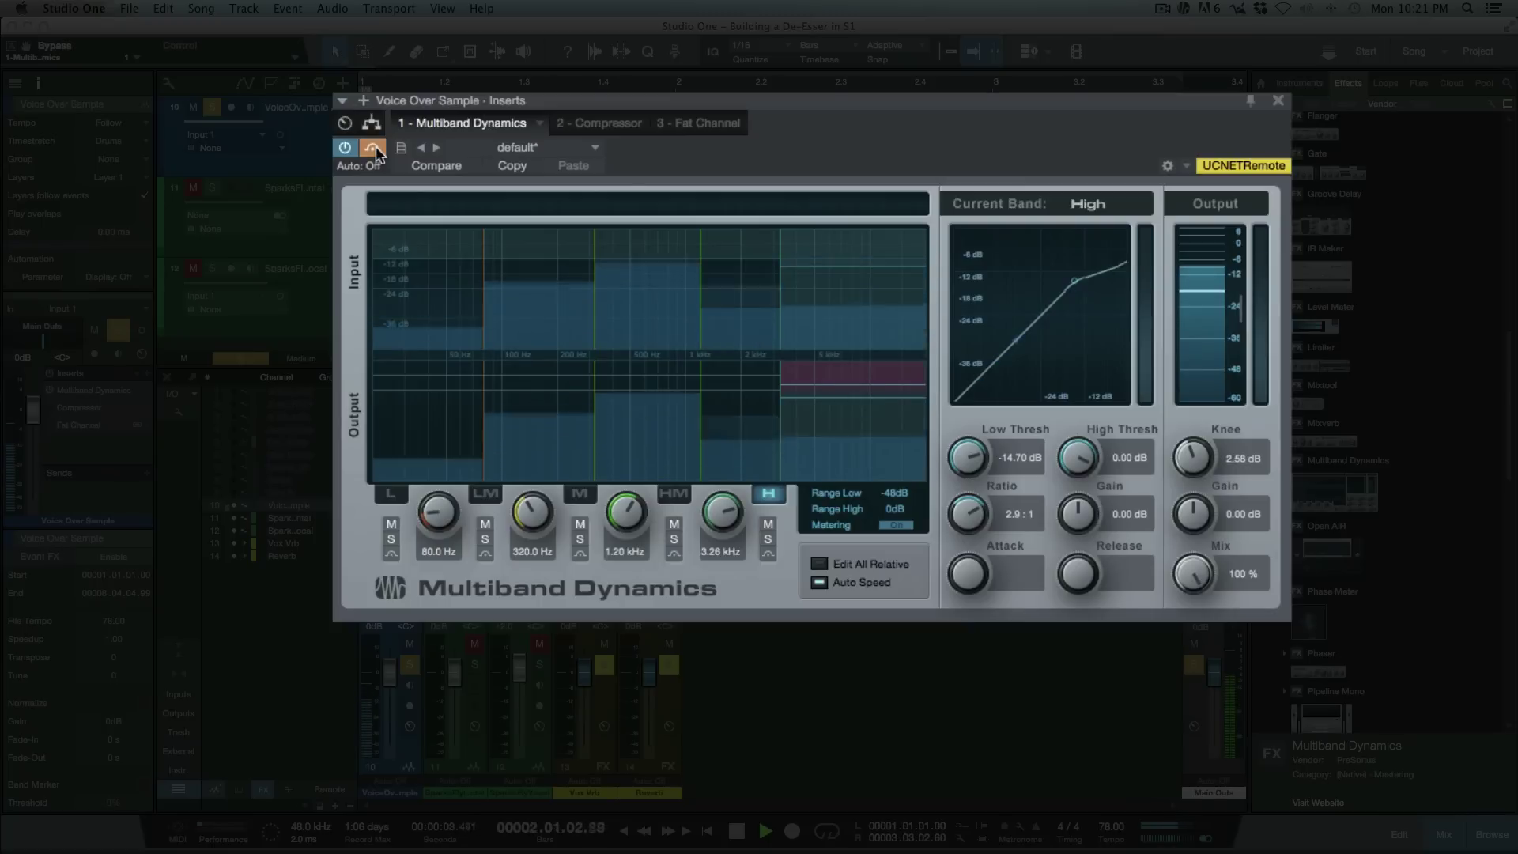
key("space")
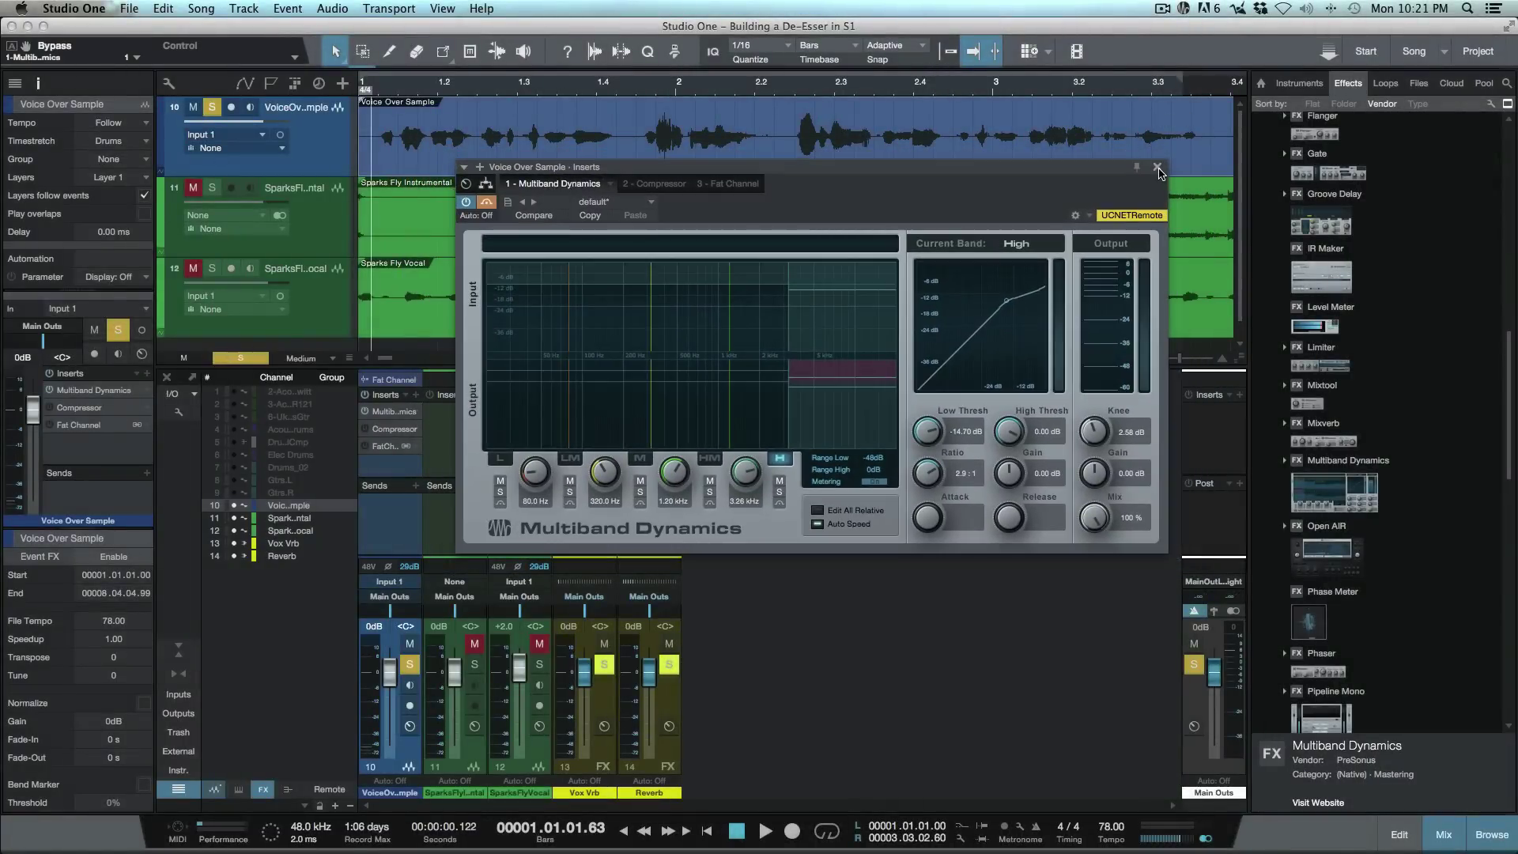
left_click(1157, 168)
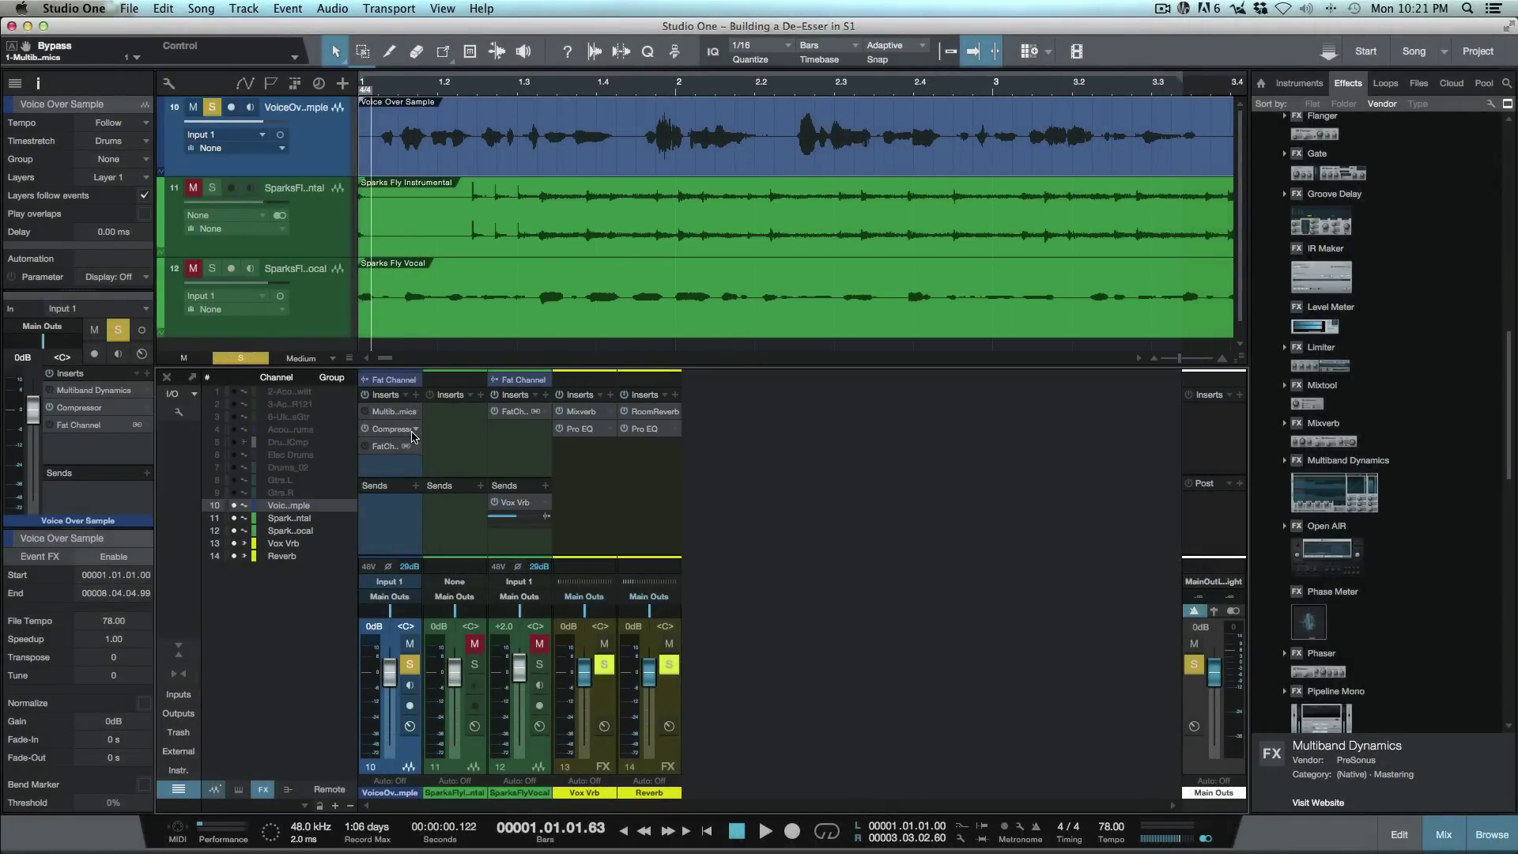
Step: Rename the Compressor insert to 'De-Esser' and close its editor window
double_click(400, 430)
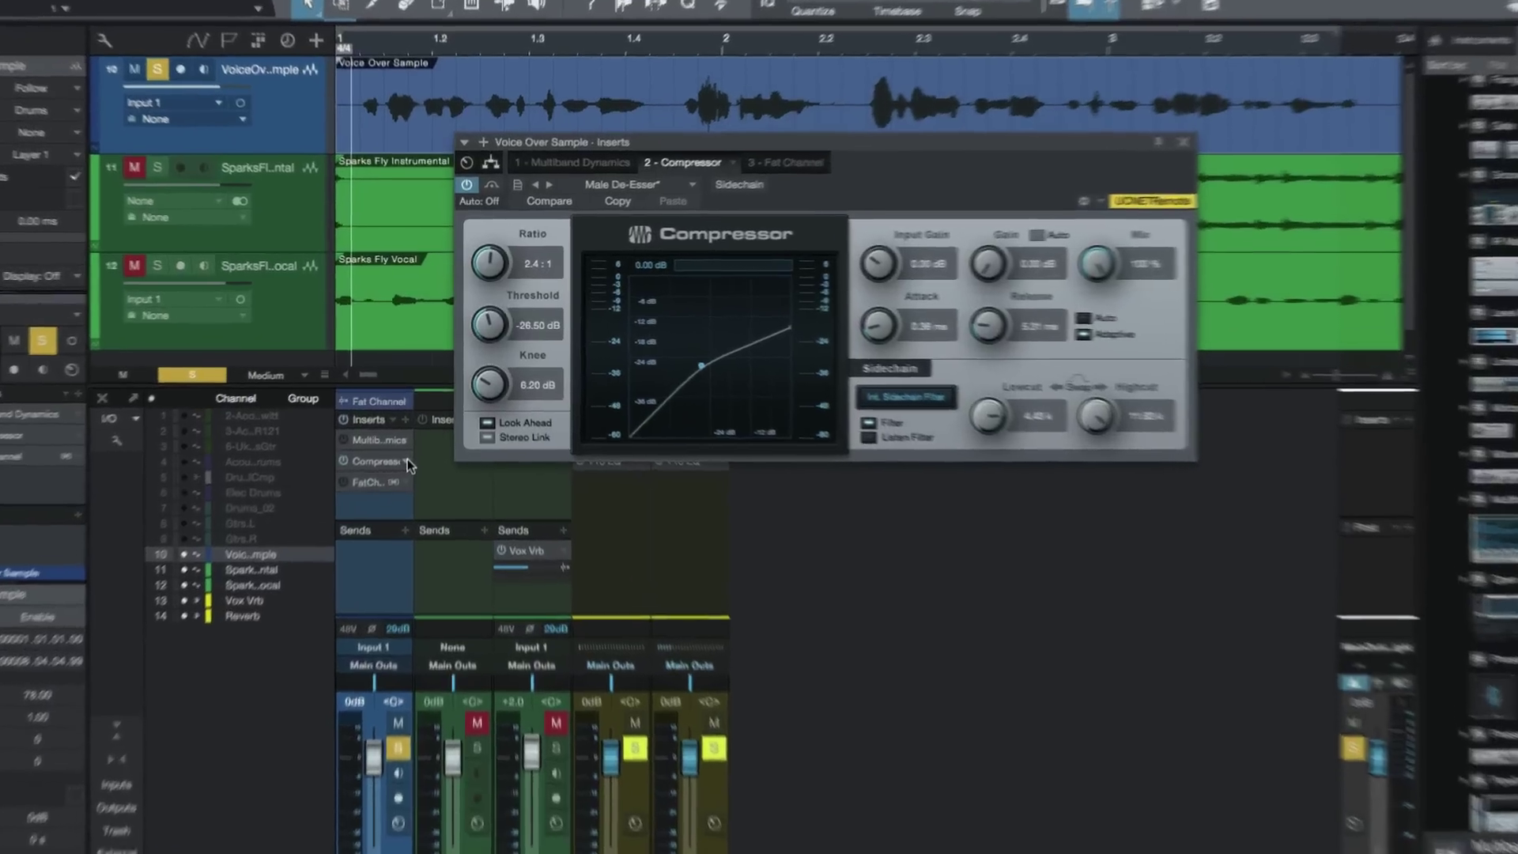
right_click(408, 445)
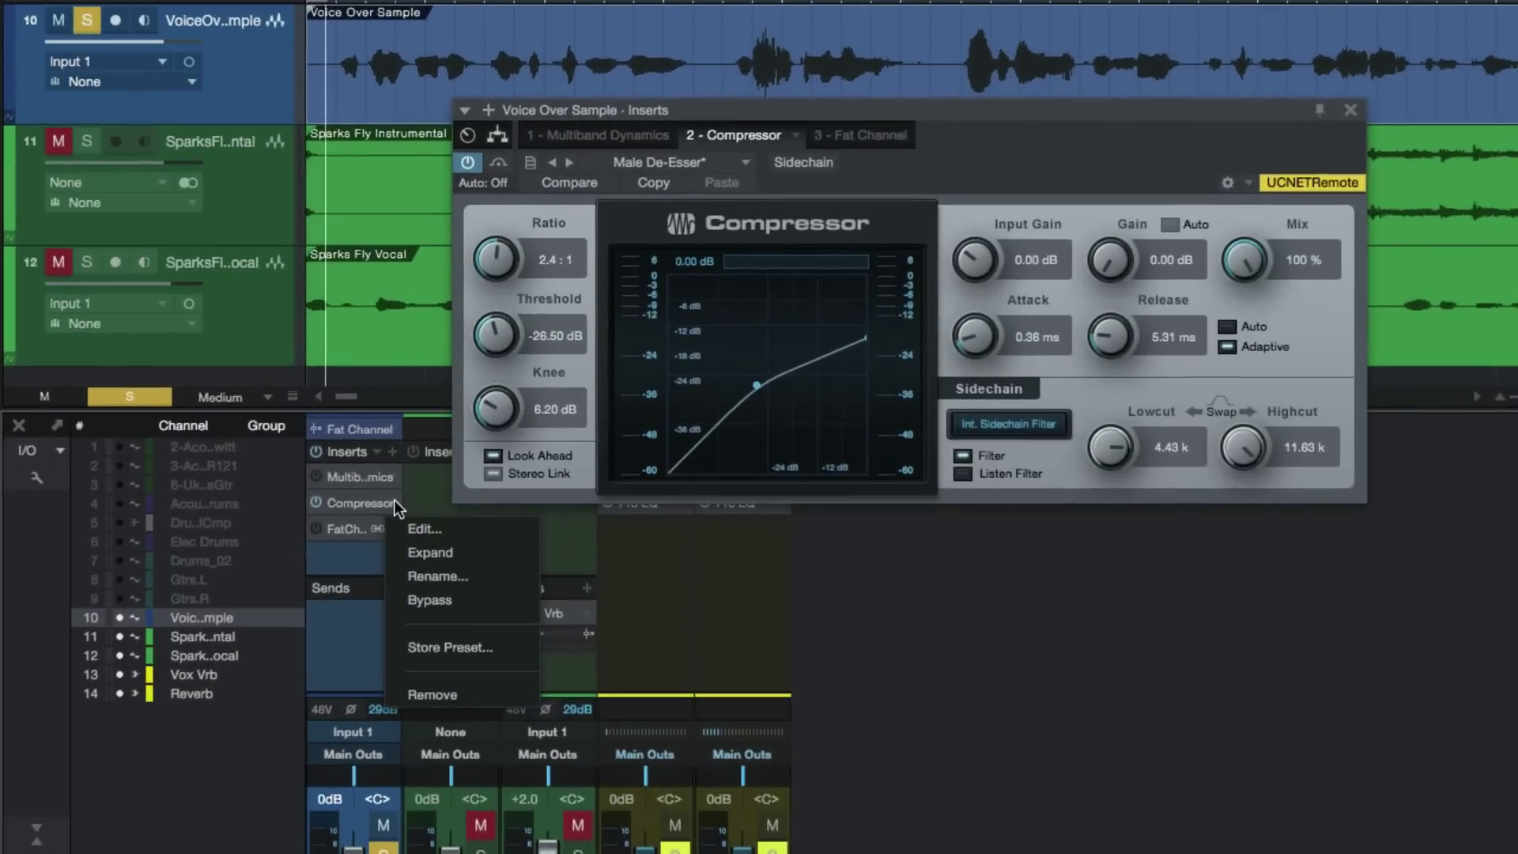
left_click(412, 572)
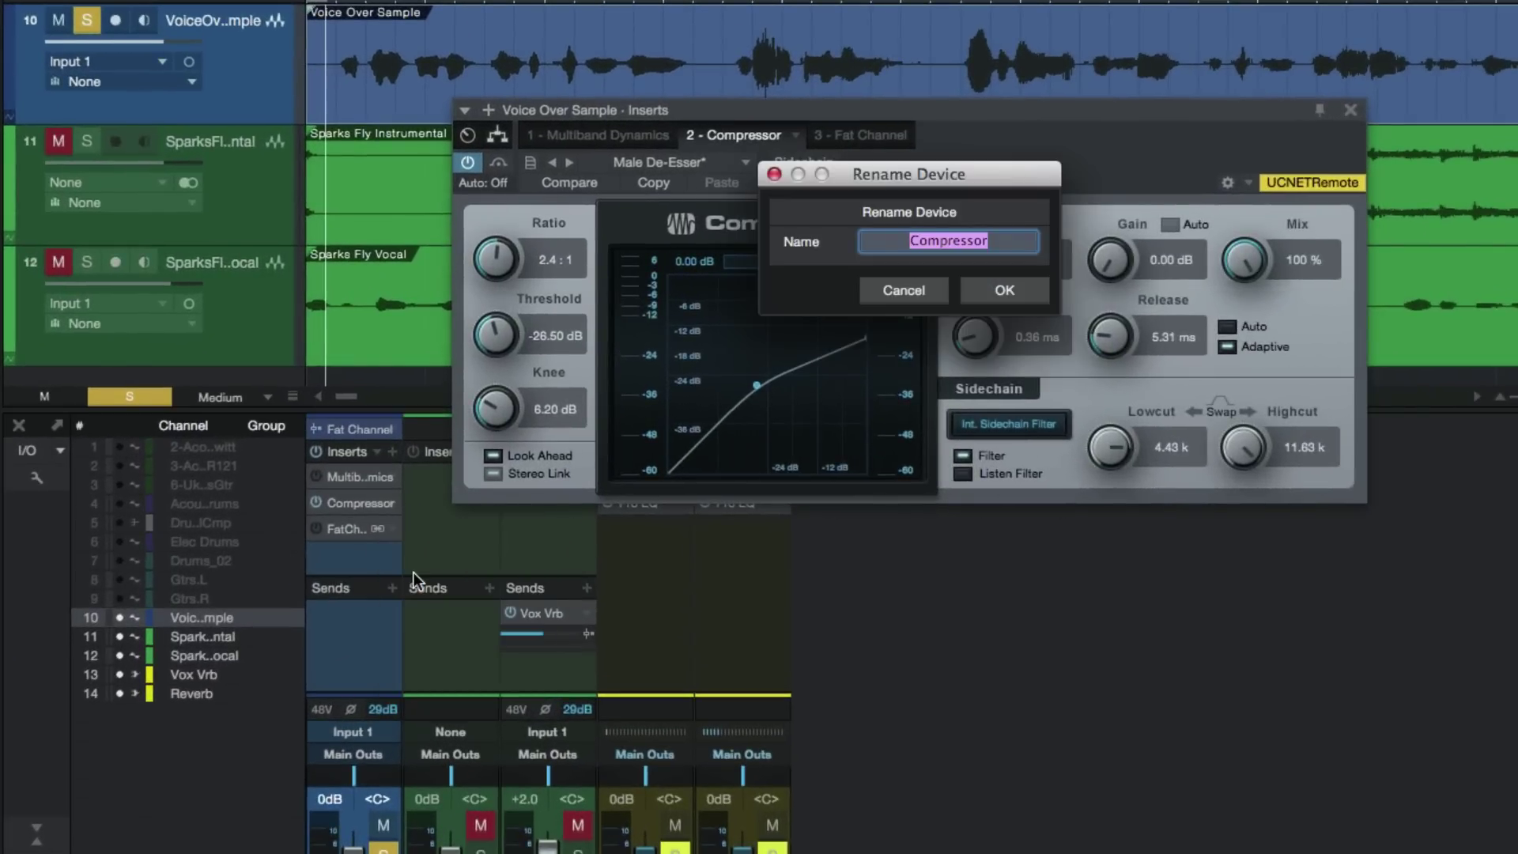
type("De")
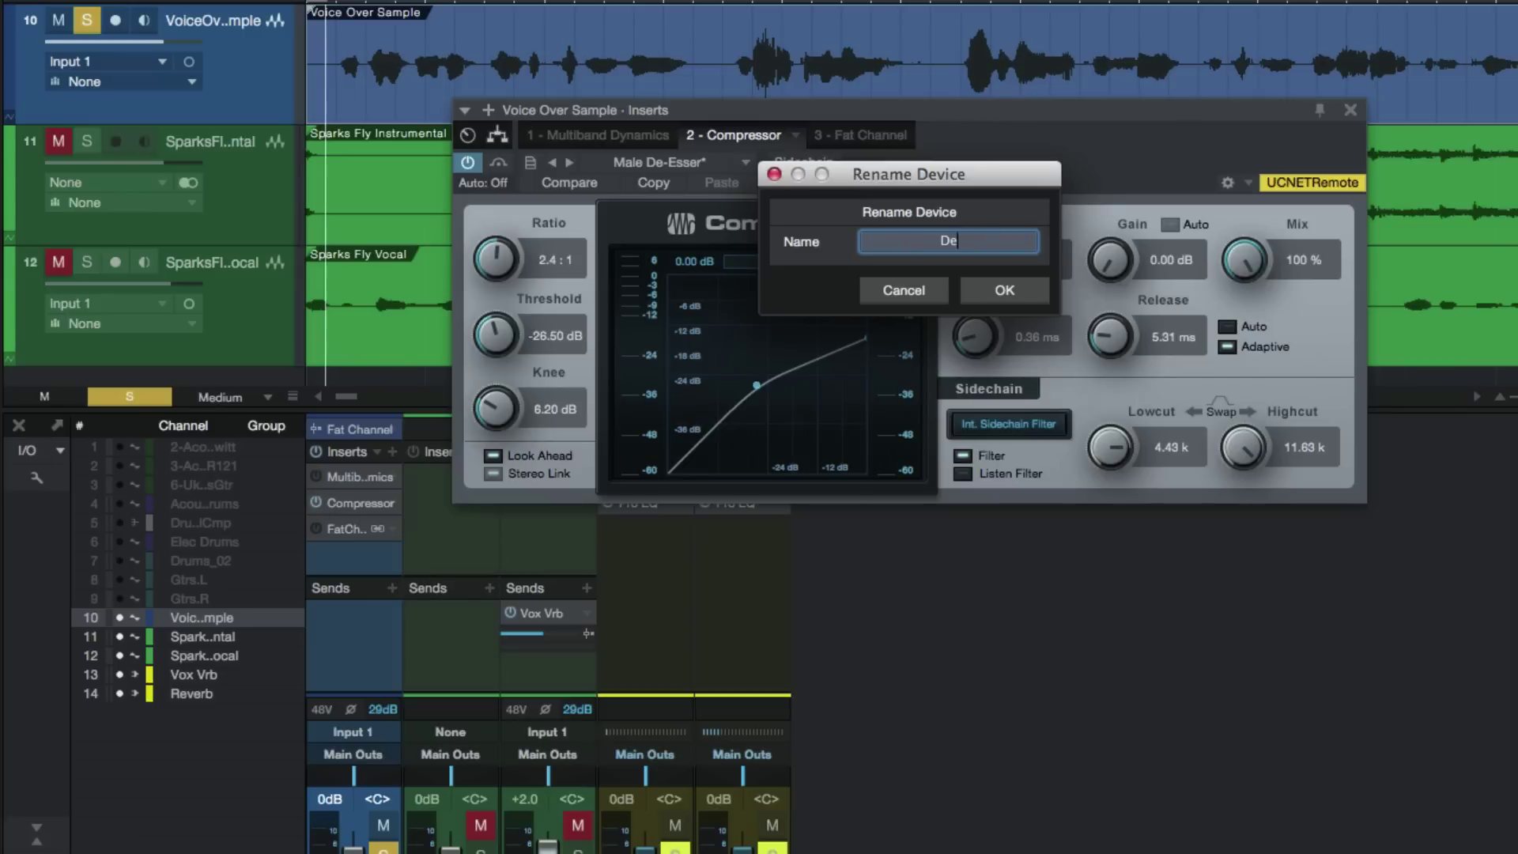
type("-Esser")
key("Return")
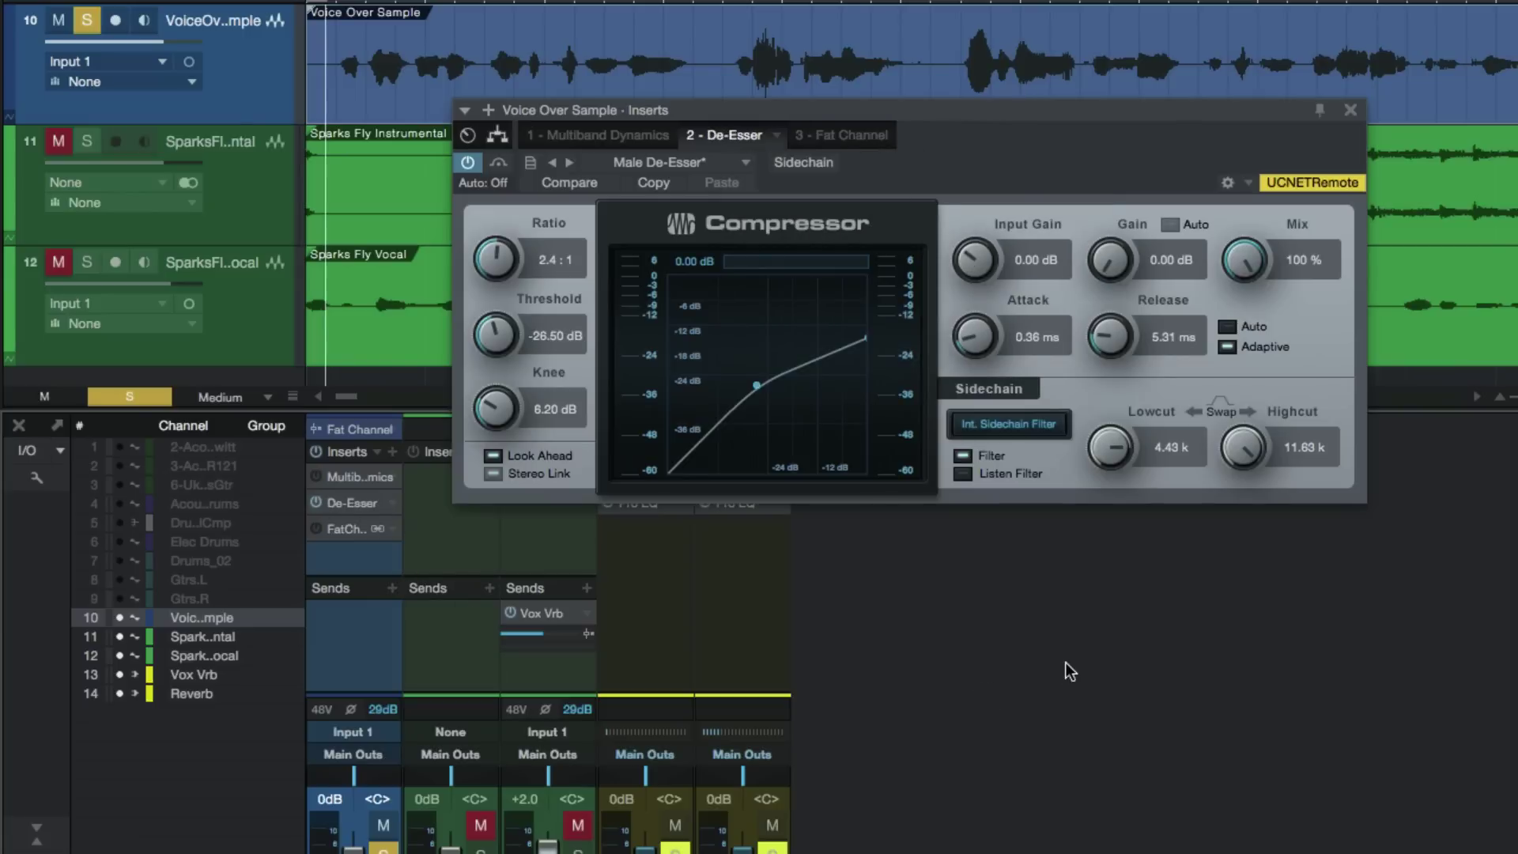
left_click(1350, 111)
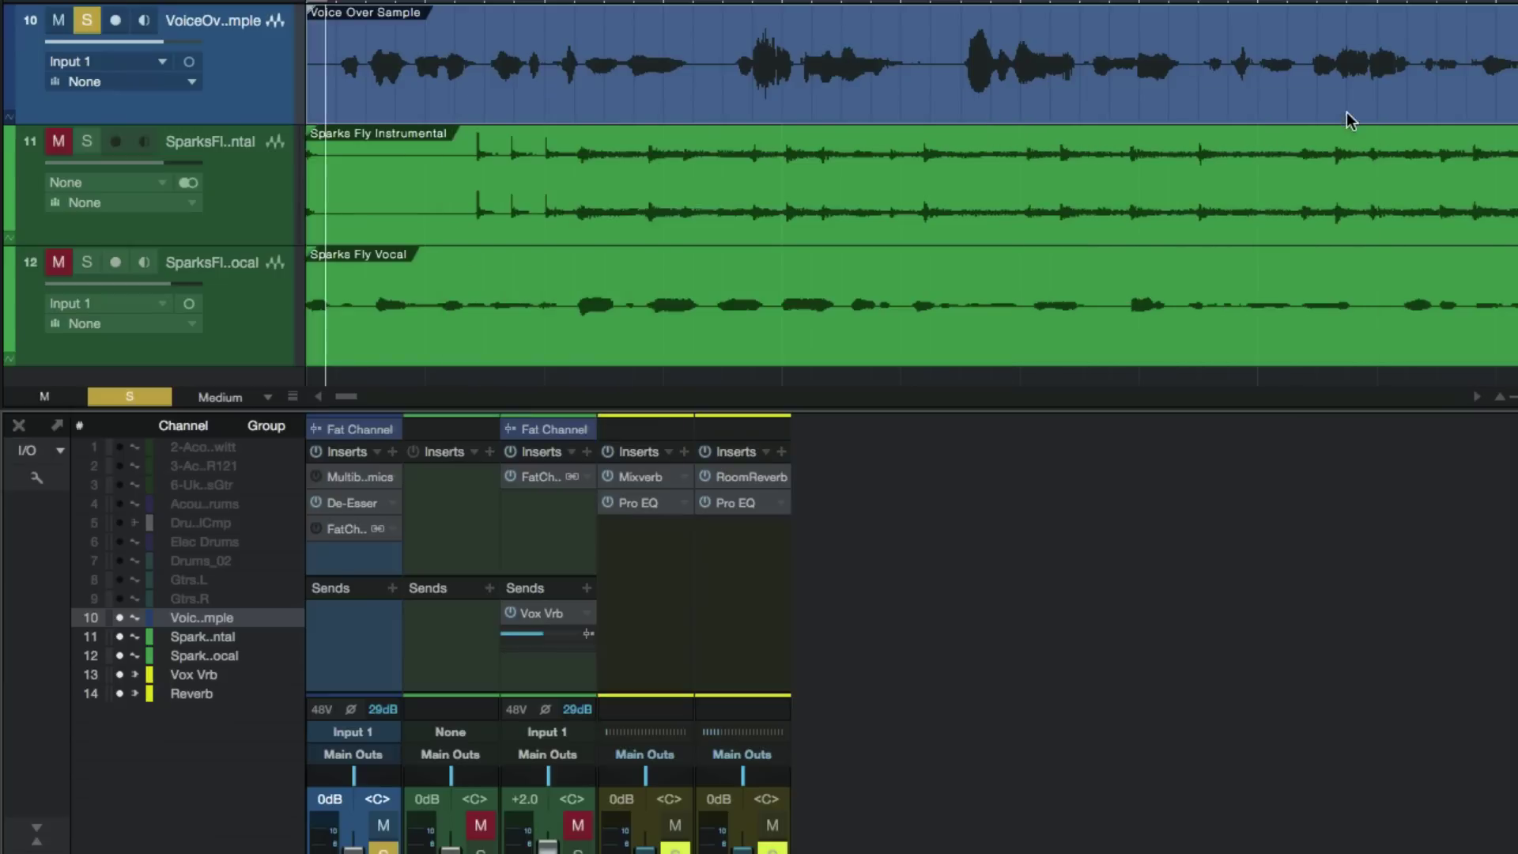